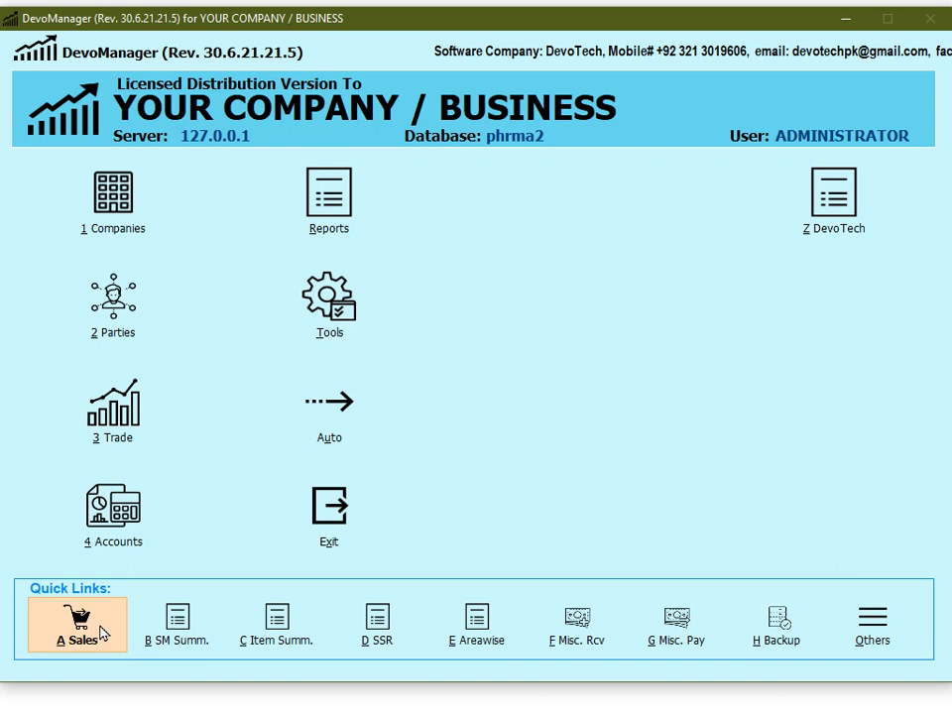
- Open sales entry with the Normal sales type and start a new invoice
left_click(104, 633)
left_click(109, 634)
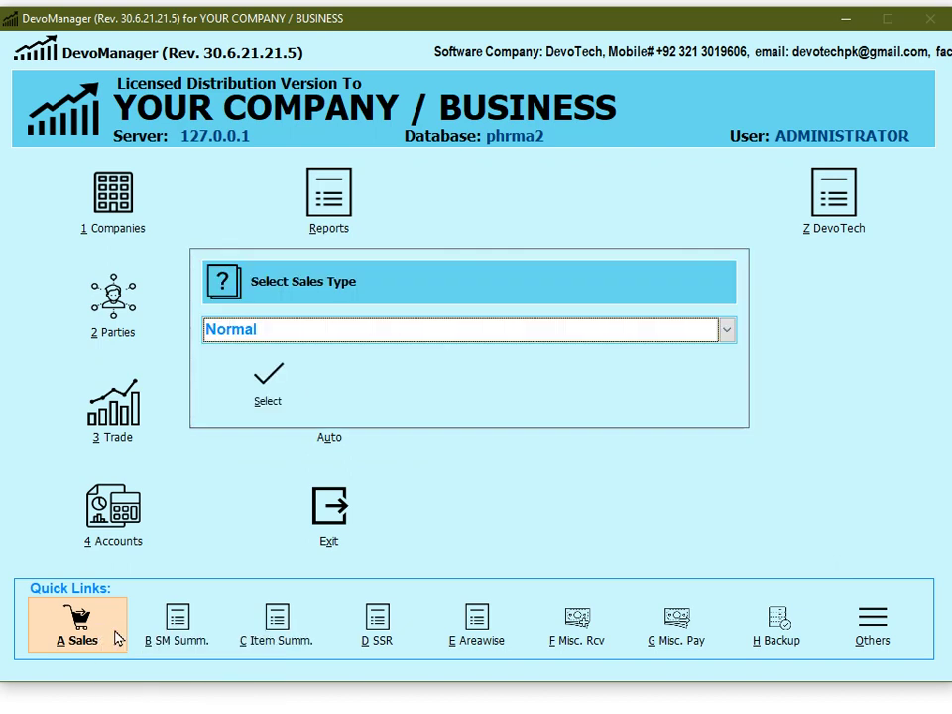
left_click(253, 423)
left_click(52, 149)
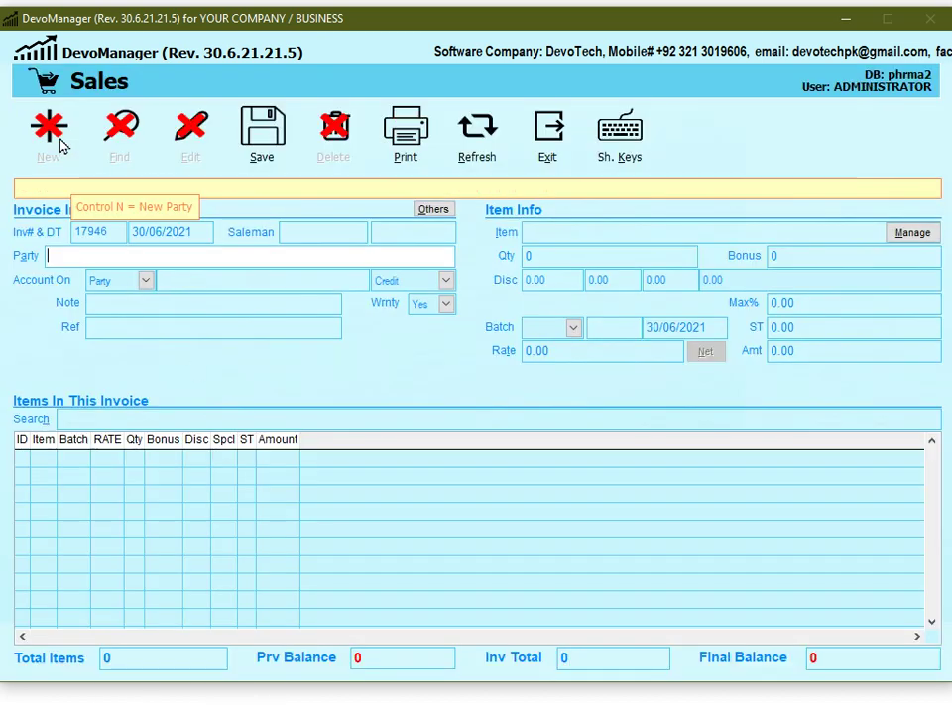
- Assign the first party matching "A RA" and the first salesman matching "A" to the invoice, leaving the booker empty
type("A RA")
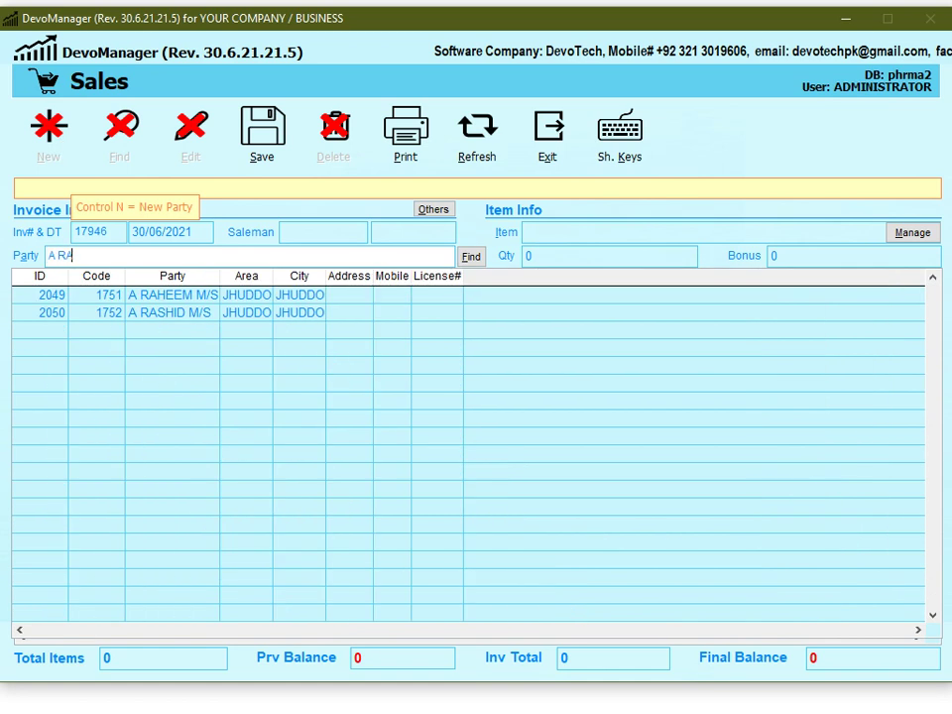
key("Down")
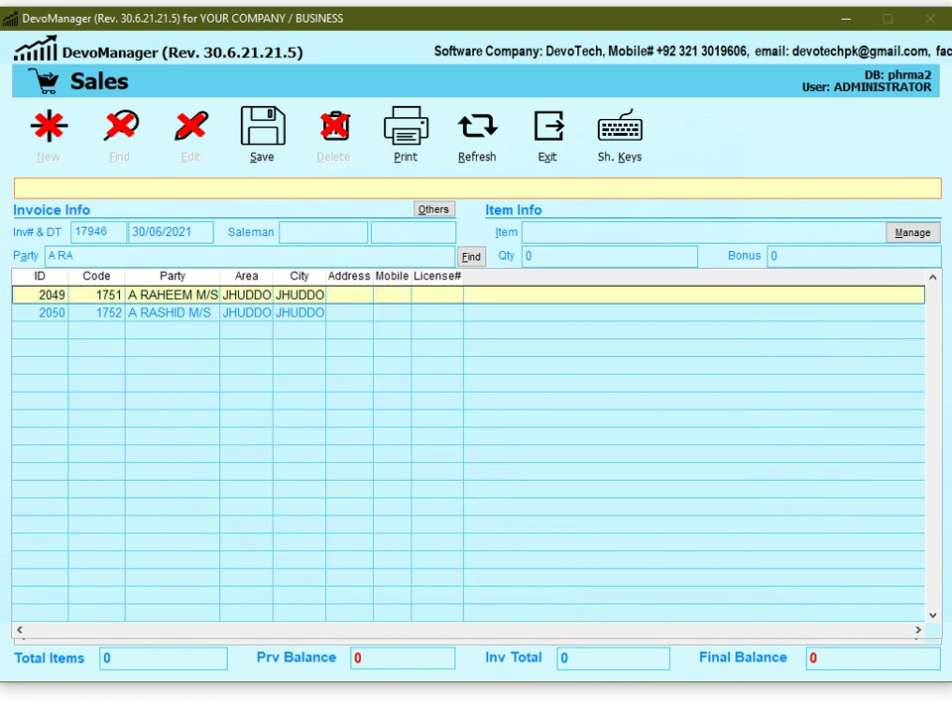
key("Down")
key("Up")
key("Down")
key("Up")
key("Down")
key("Up")
key("Return")
type("A")
key("Return")
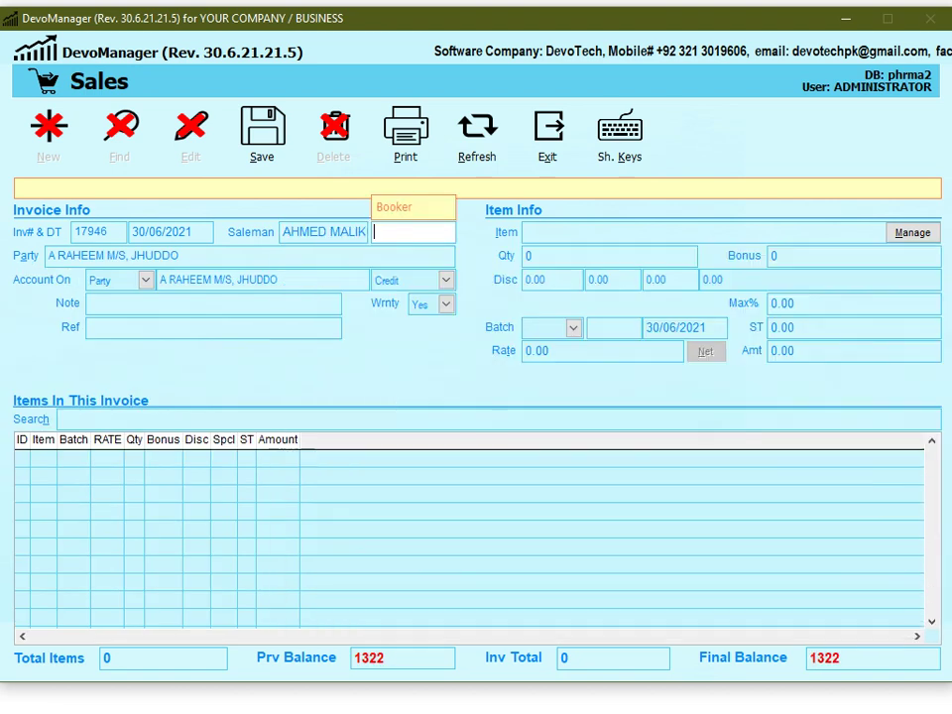
key("Return")
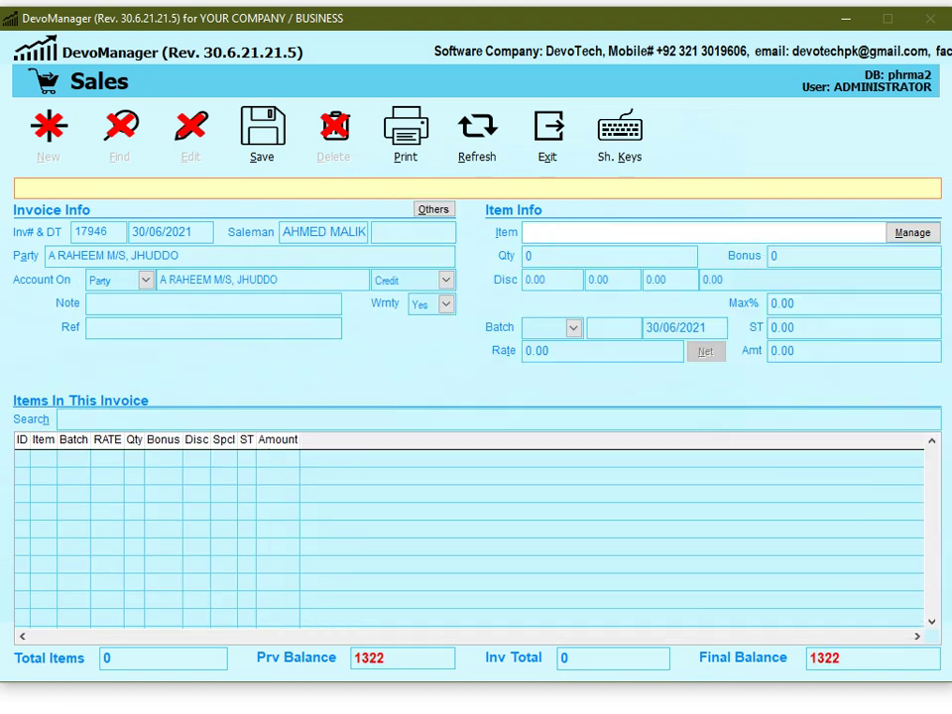
- Add 10 units of the SURGICAL company's AARAM 50MG CAP 20`S and save the invoice, accepting the short-expiry batch
type("A")
key("Return")
type("10")
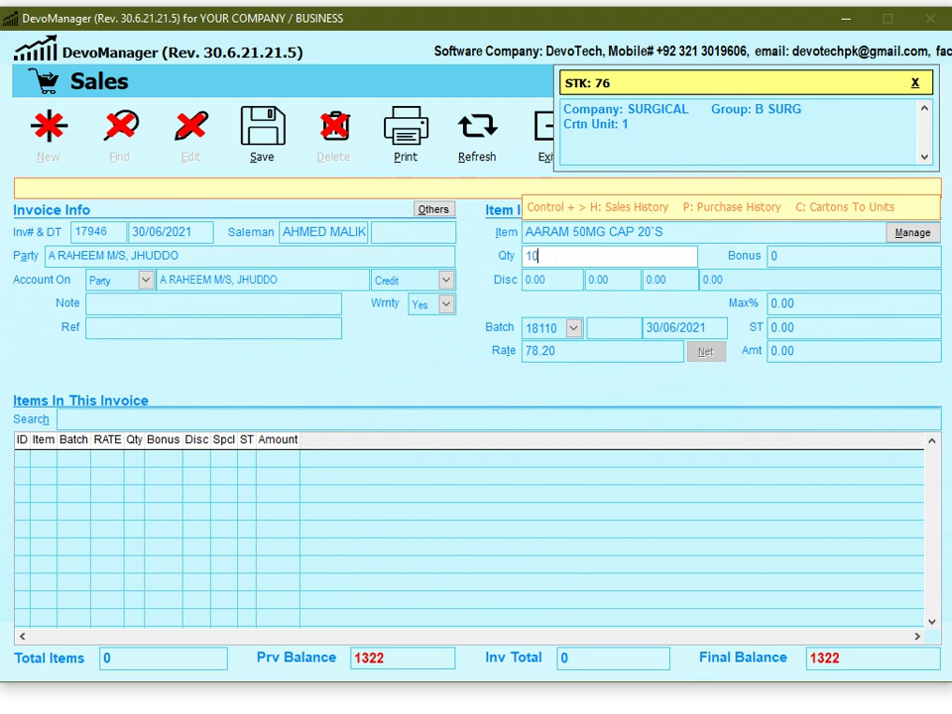
left_click(275, 139)
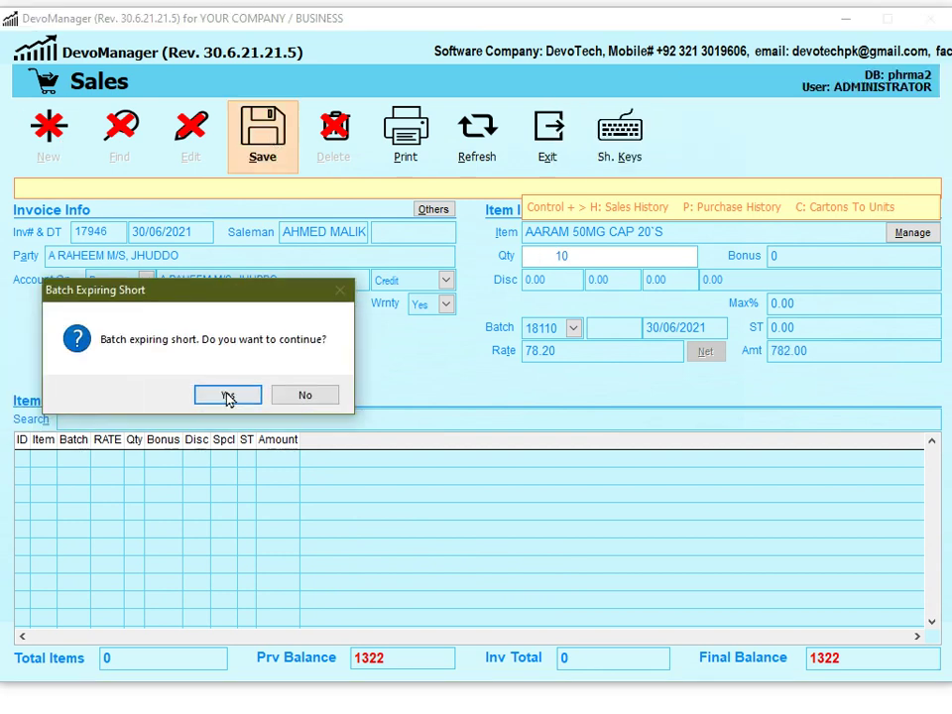
left_click(227, 396)
left_click(161, 410)
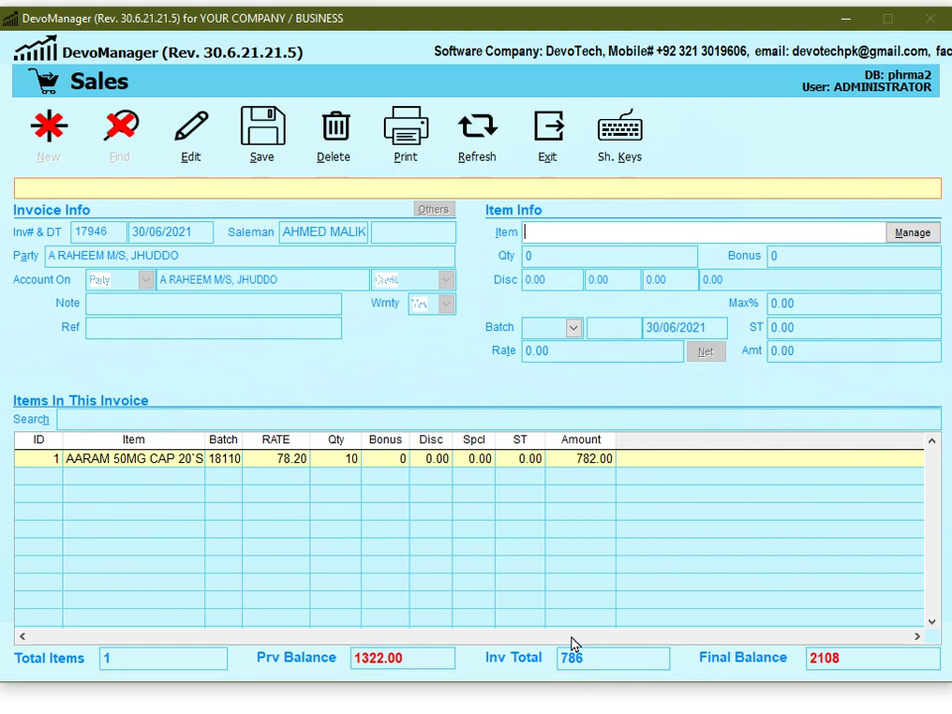
- Start another invoice with the second party matching "A R" and the first salesman matching "A"
left_click(481, 158)
left_click(48, 149)
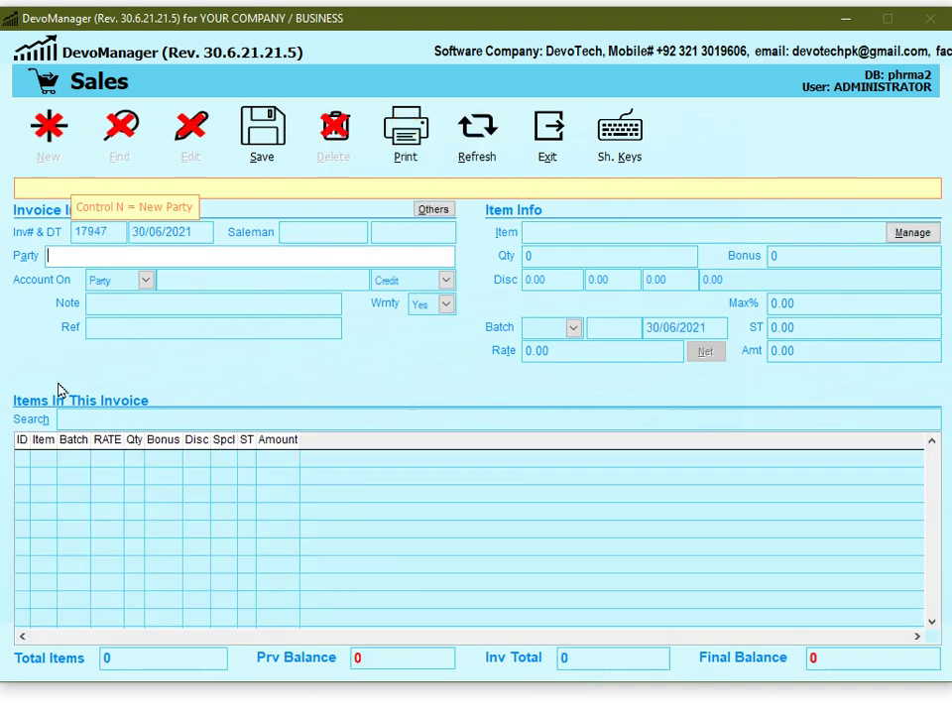
type("A R")
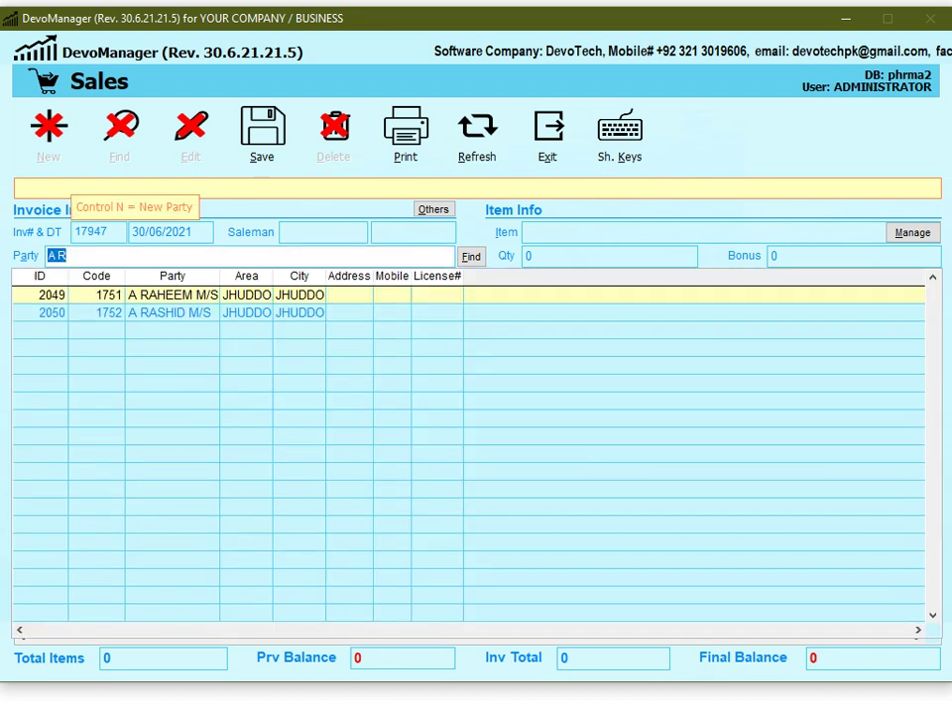
key("Down")
key("Return")
type("A")
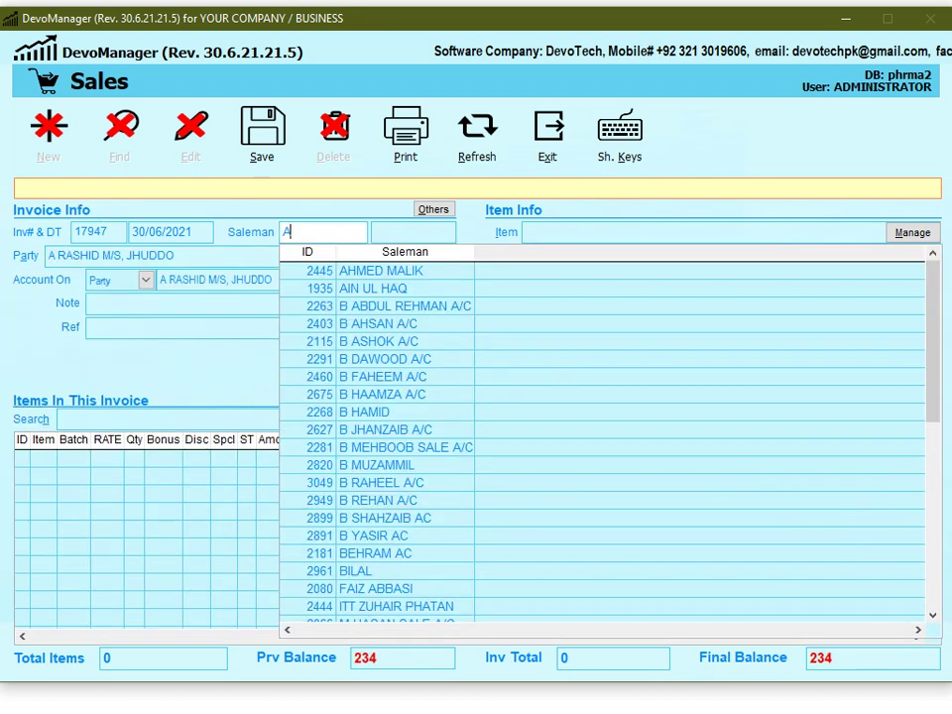
key("Return")
- Add 10 units of AARAM 50MG CAP 20`S from the SURGICAL company, batch 18110, to the second invoice and save it
type("A")
key("Down")
key("Down")
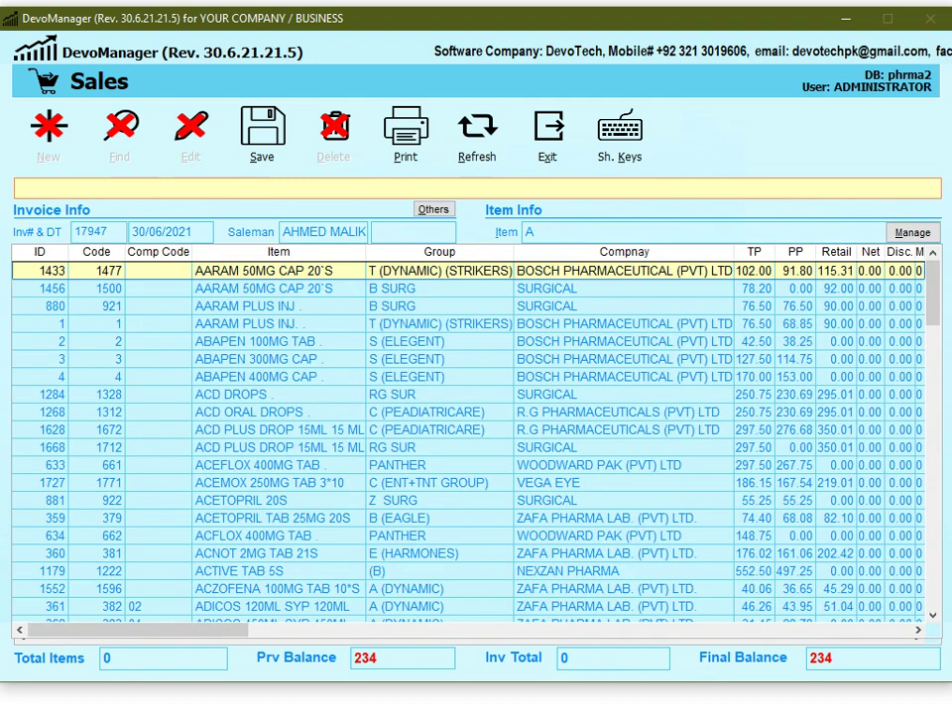
key("Return")
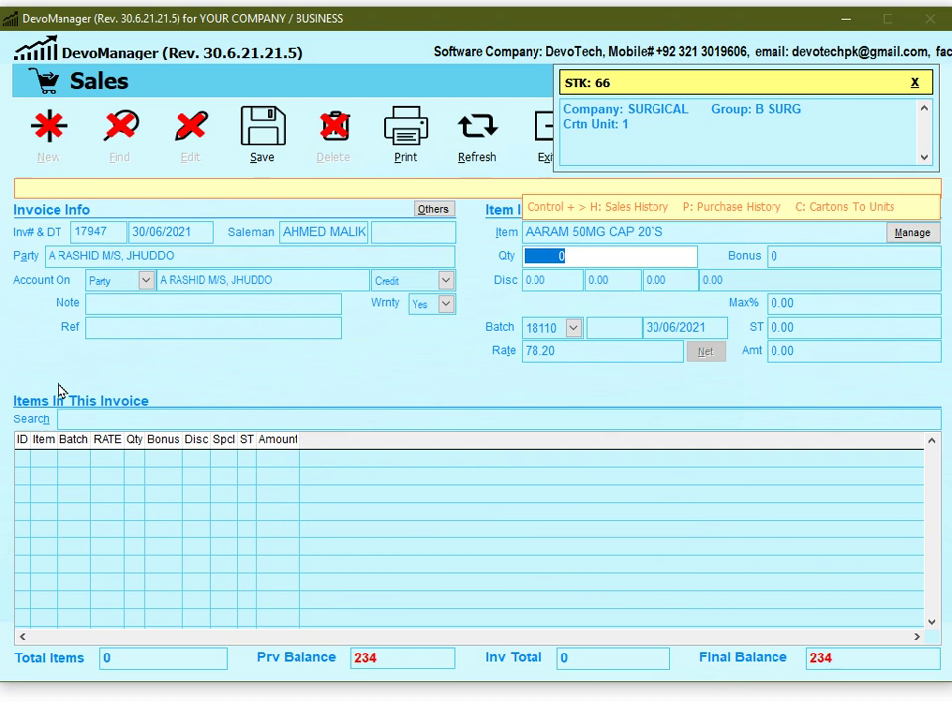
type("10")
key("Return")
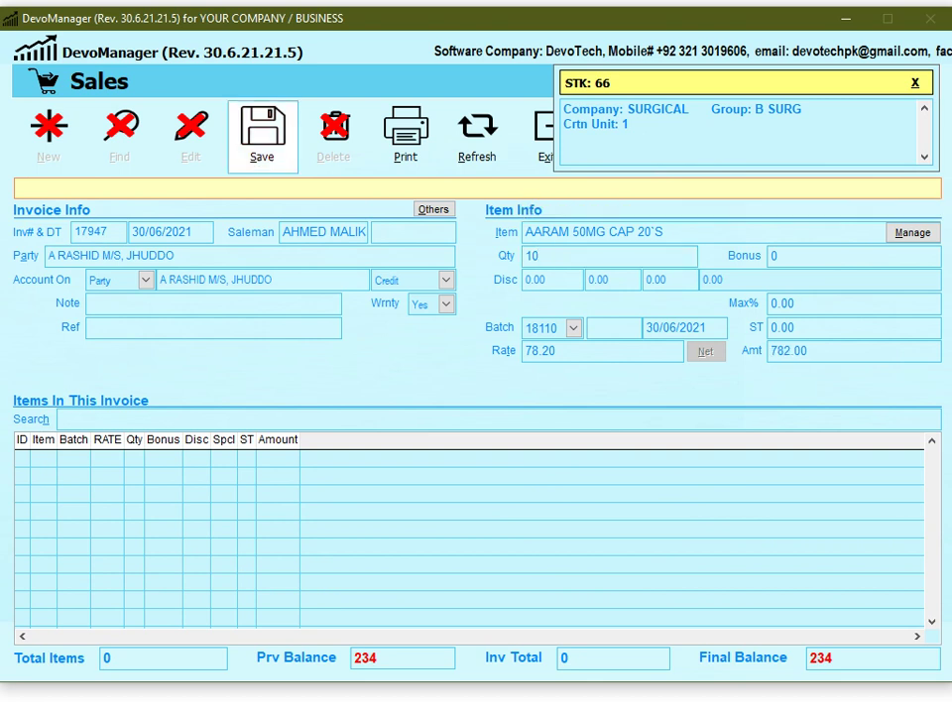
key("Return")
key("Return")
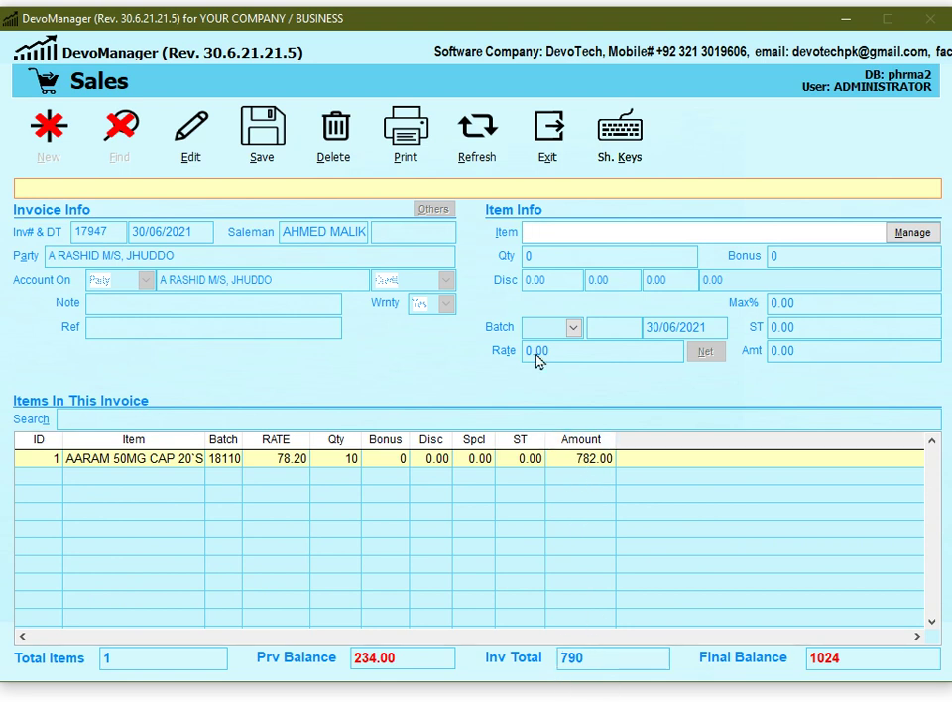
- Preview the printed invoices from 17946 to 17947, compare the WHT amounts on both pages, and return to the main screen
left_click(415, 154)
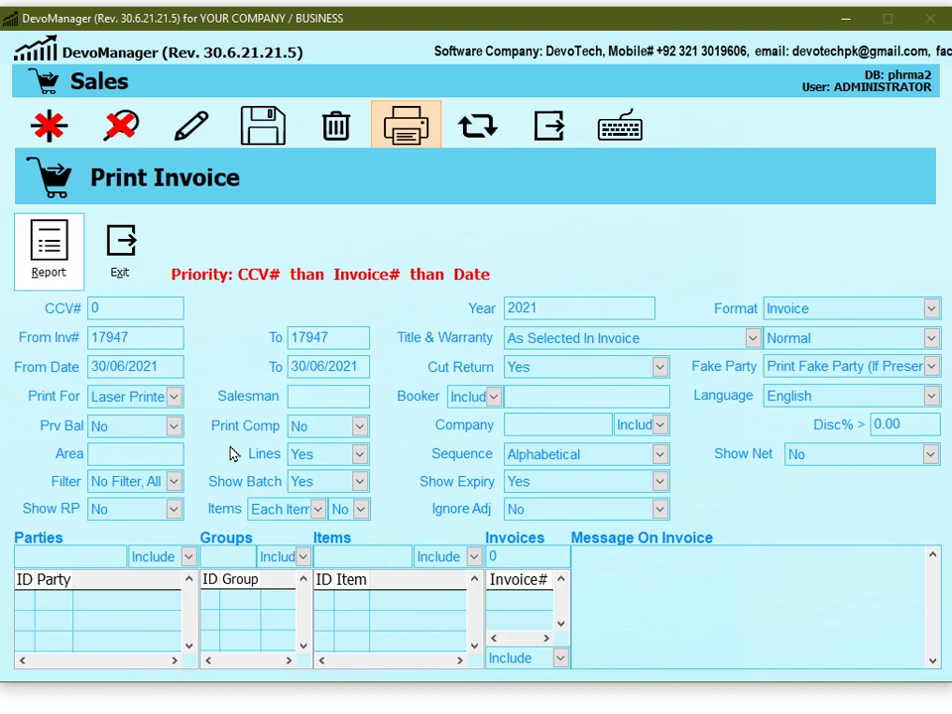
left_click(140, 352)
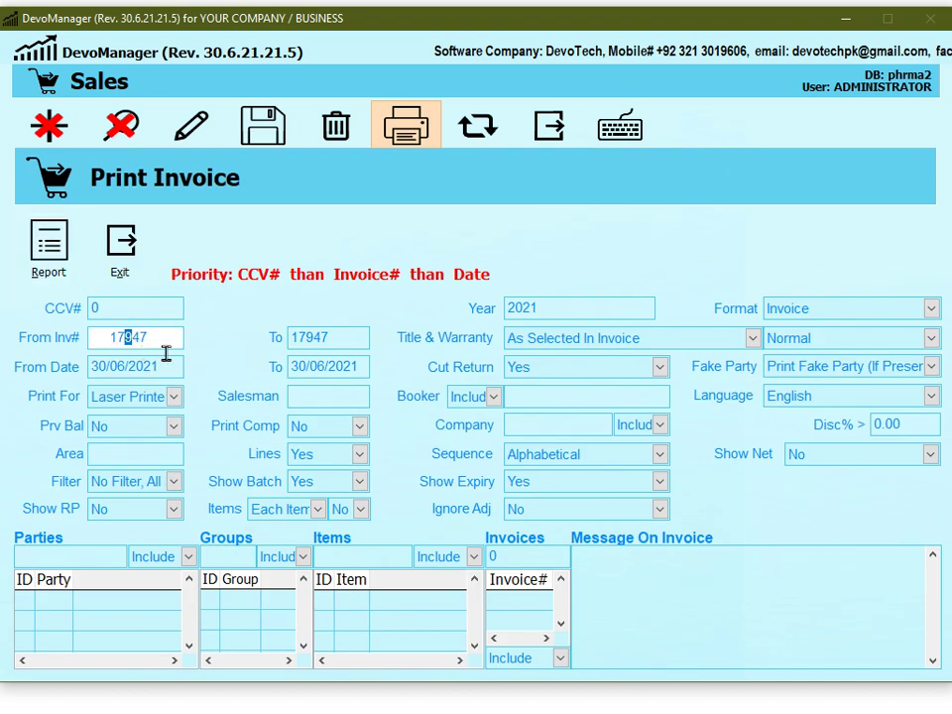
key("BackSpace")
left_click(44, 266)
left_click(365, 378)
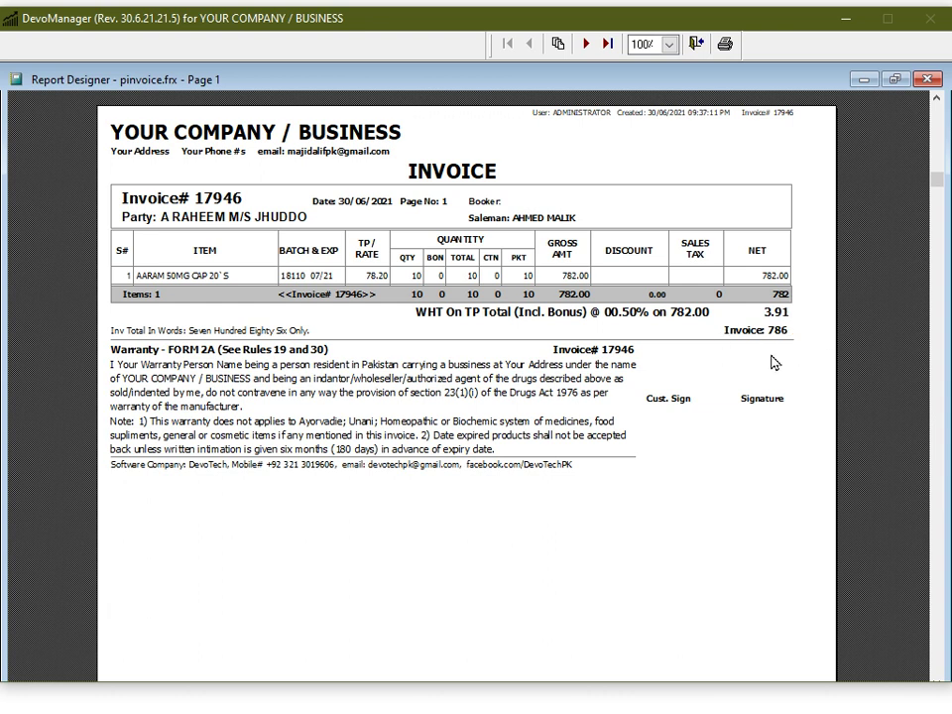
key("Page_Down")
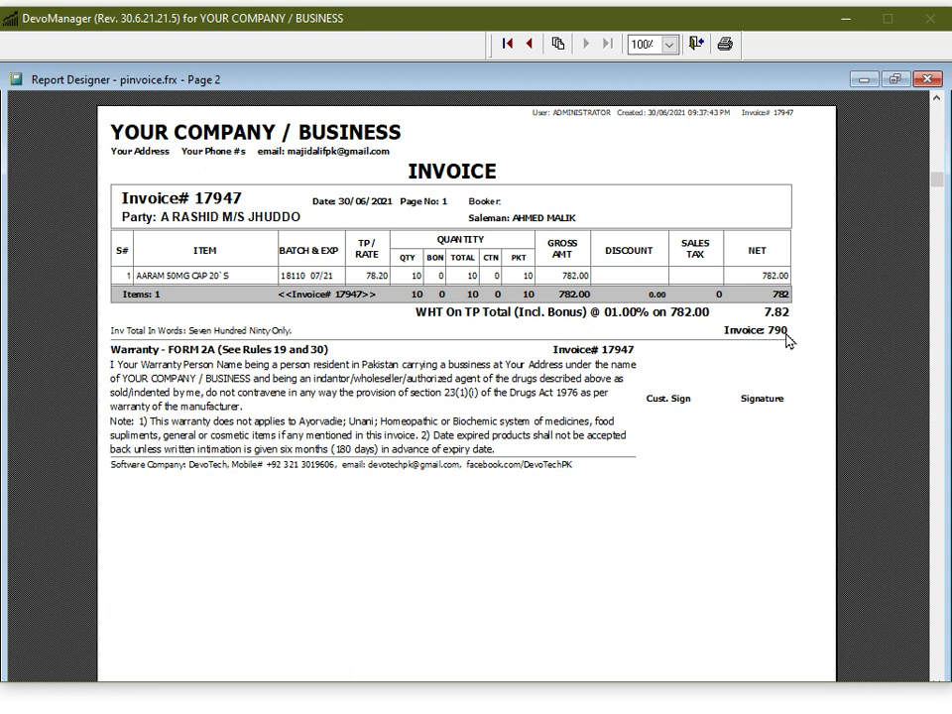
key("Escape")
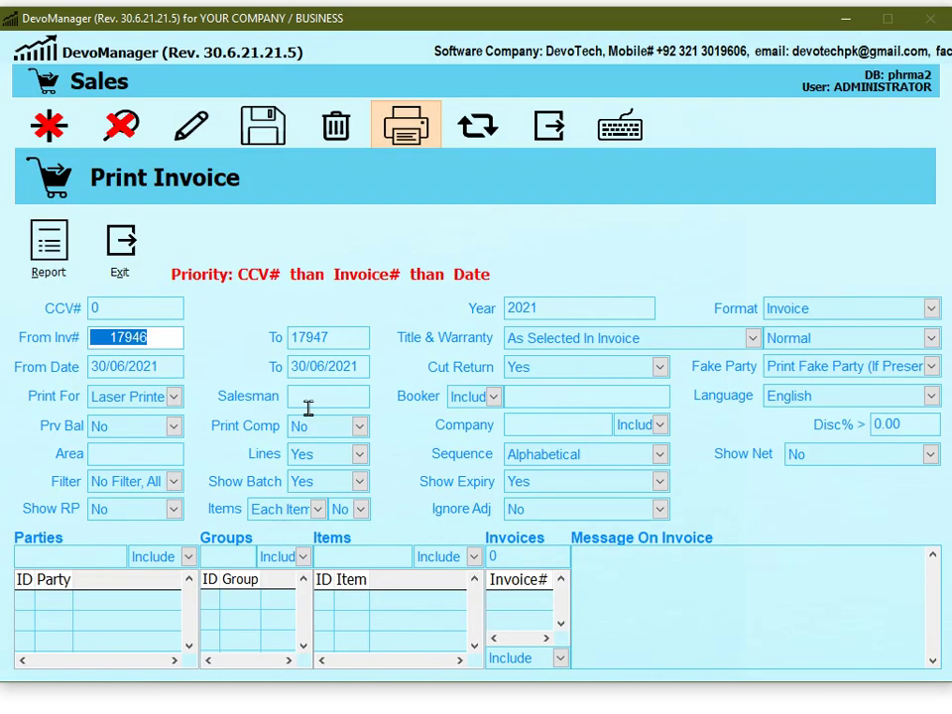
left_click(120, 243)
left_click(548, 157)
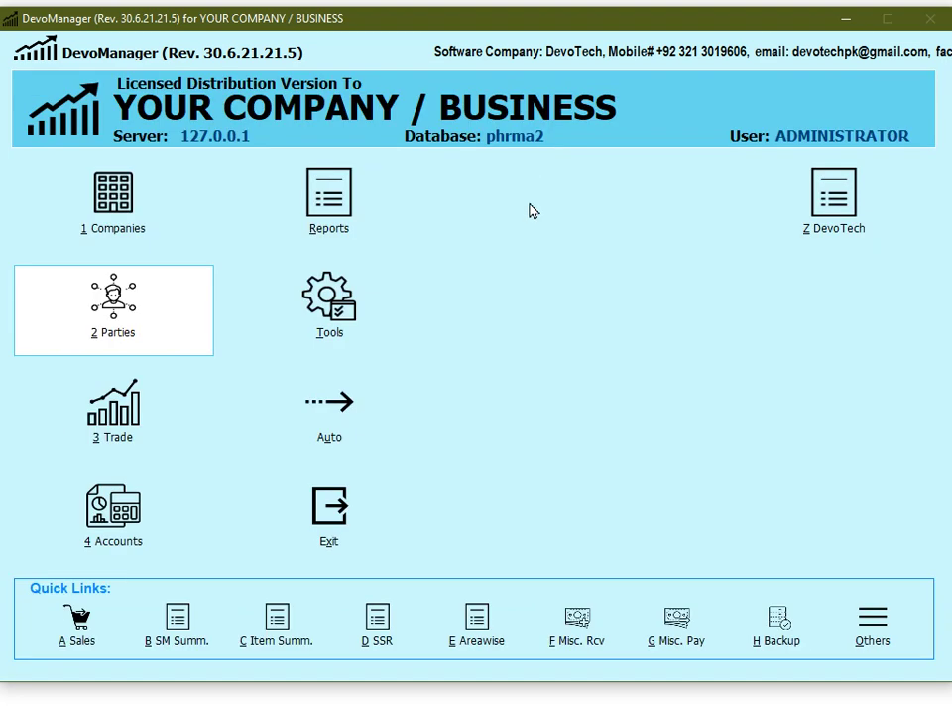
- Set WHT on Total to No in the trade settings for sales and save the settings
left_click(333, 332)
mouse_move(376, 361)
mouse_move(392, 408)
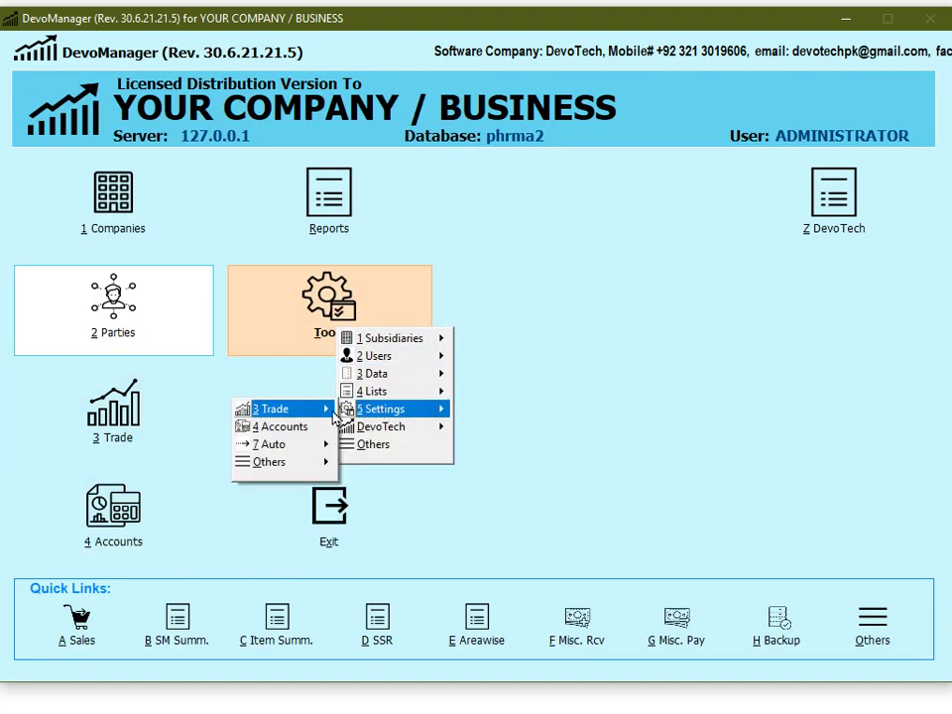
mouse_move(297, 418)
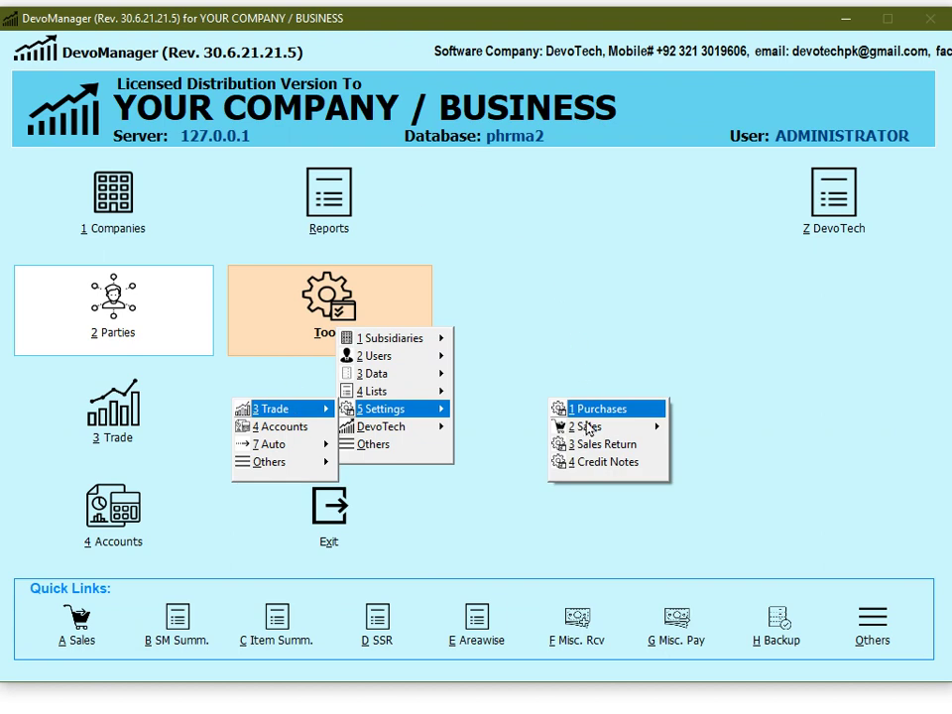
mouse_move(587, 428)
left_click(509, 429)
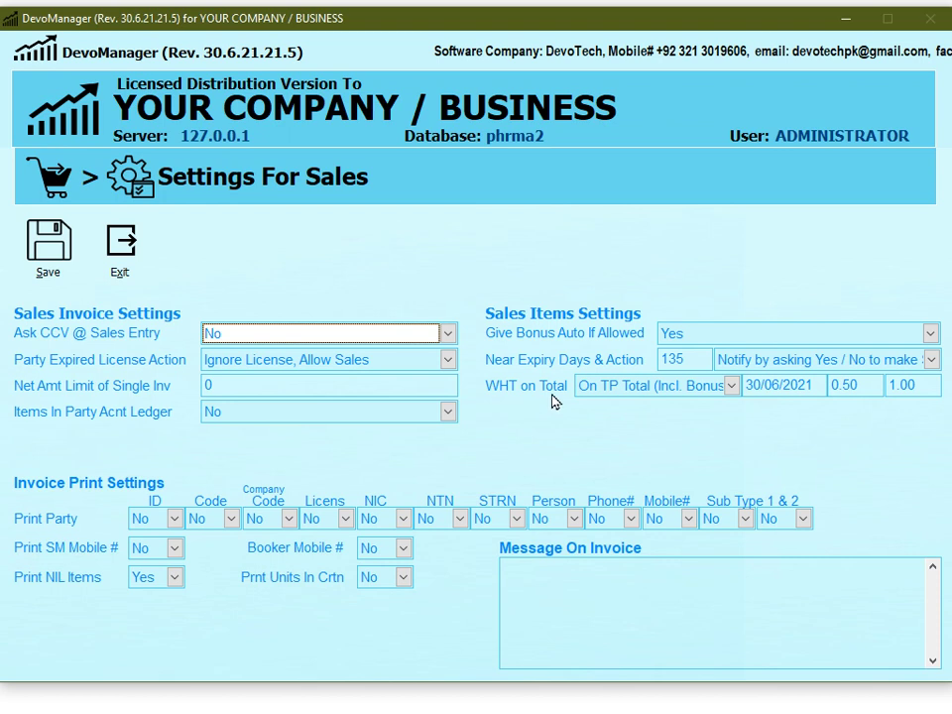
left_click(733, 389)
left_click(676, 410)
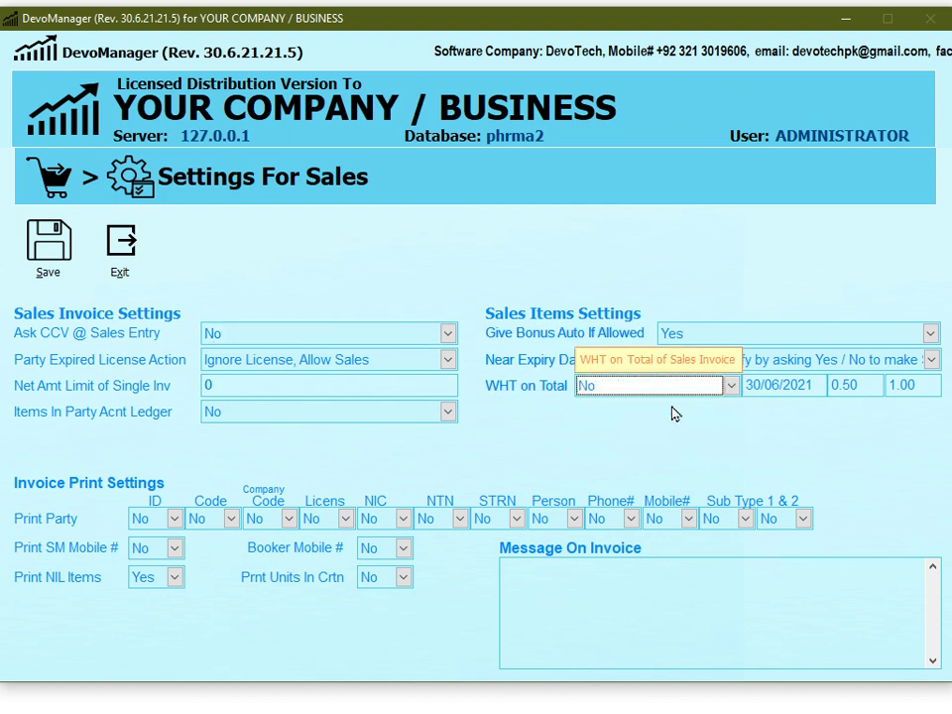
left_click(48, 266)
left_click(198, 406)
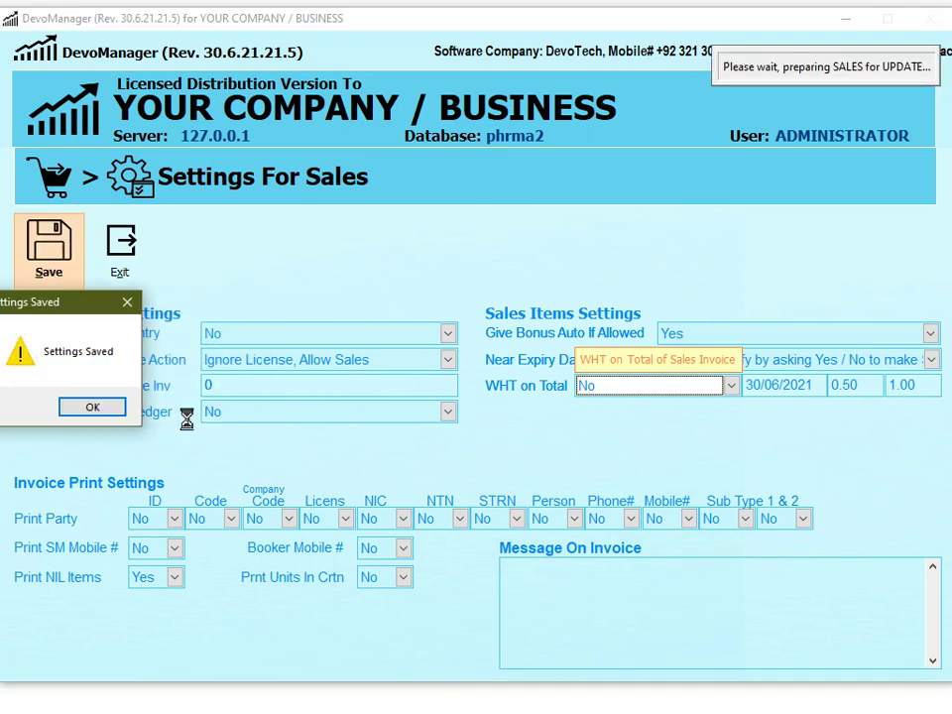
left_click(89, 403)
- Reopen the trade settings for sales and examine the available WHT on Total options
left_click(349, 339)
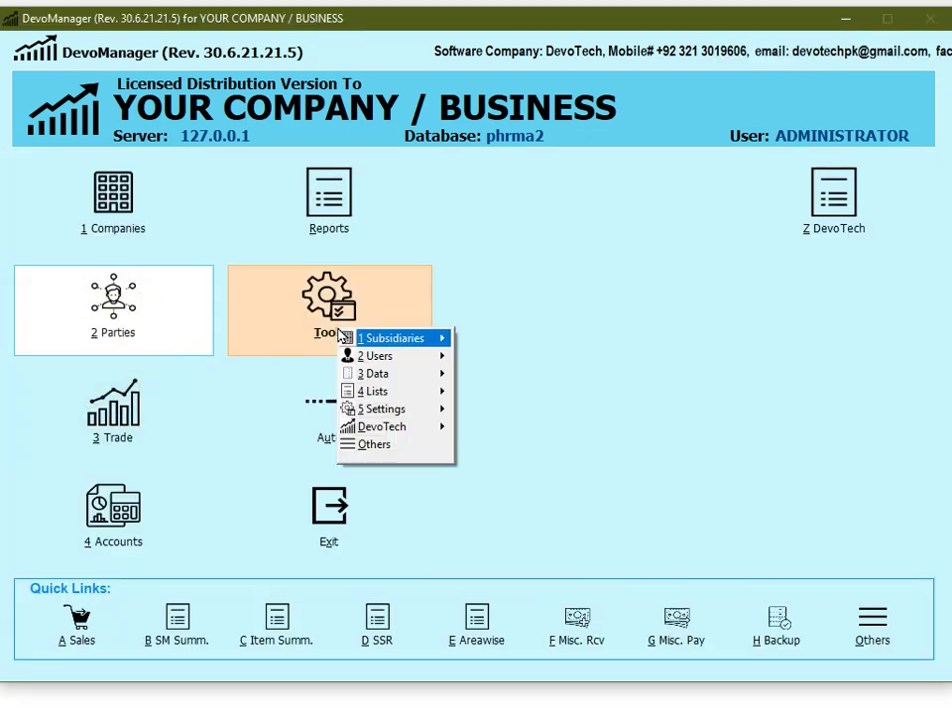
mouse_move(402, 409)
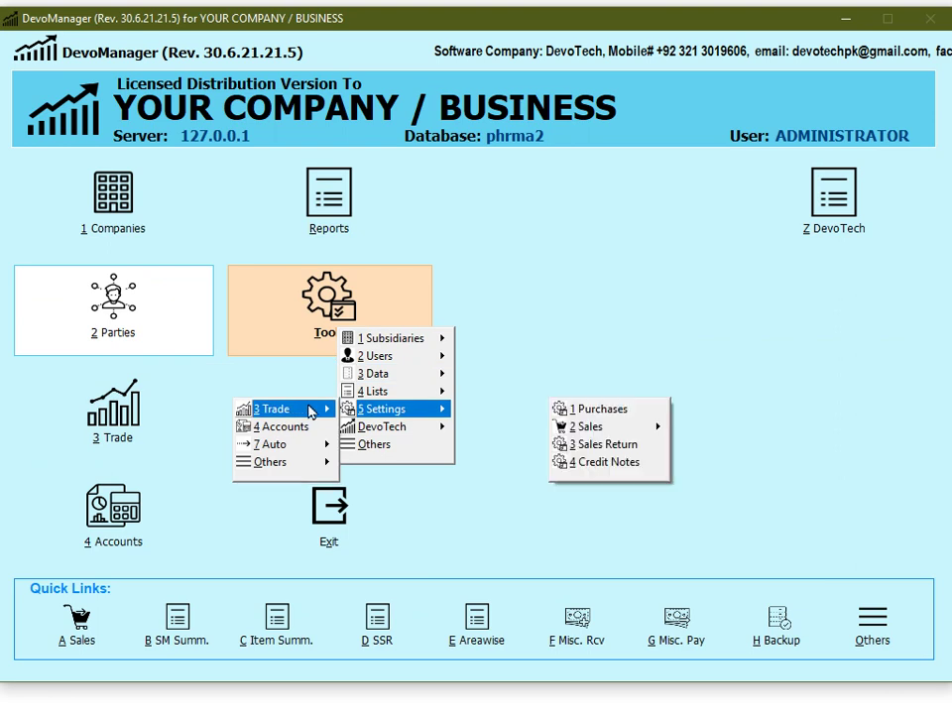
mouse_move(589, 431)
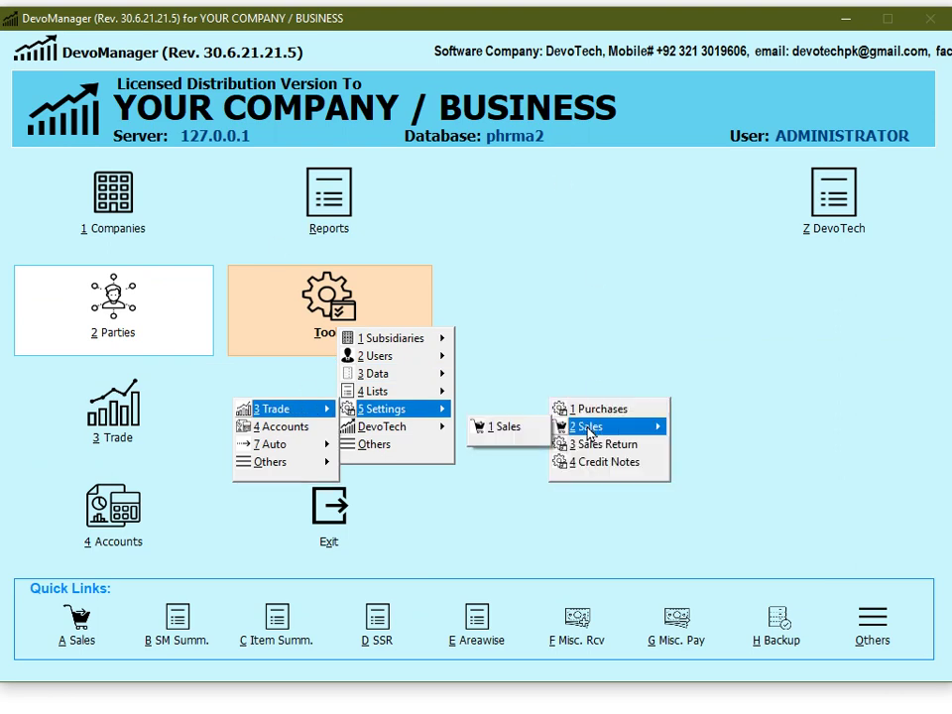
left_click(506, 428)
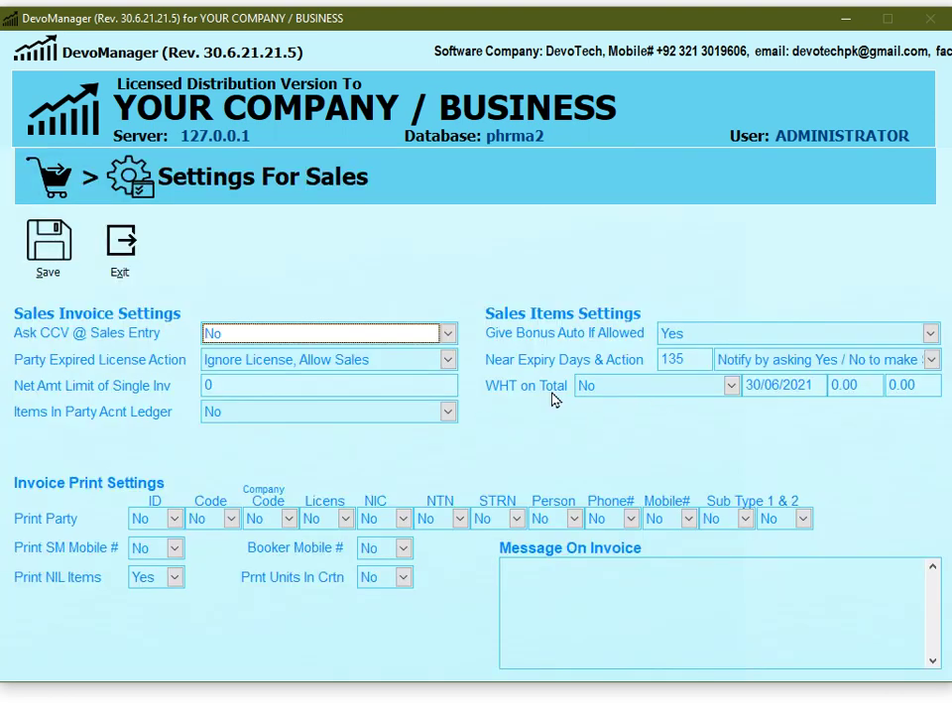
left_click(680, 395)
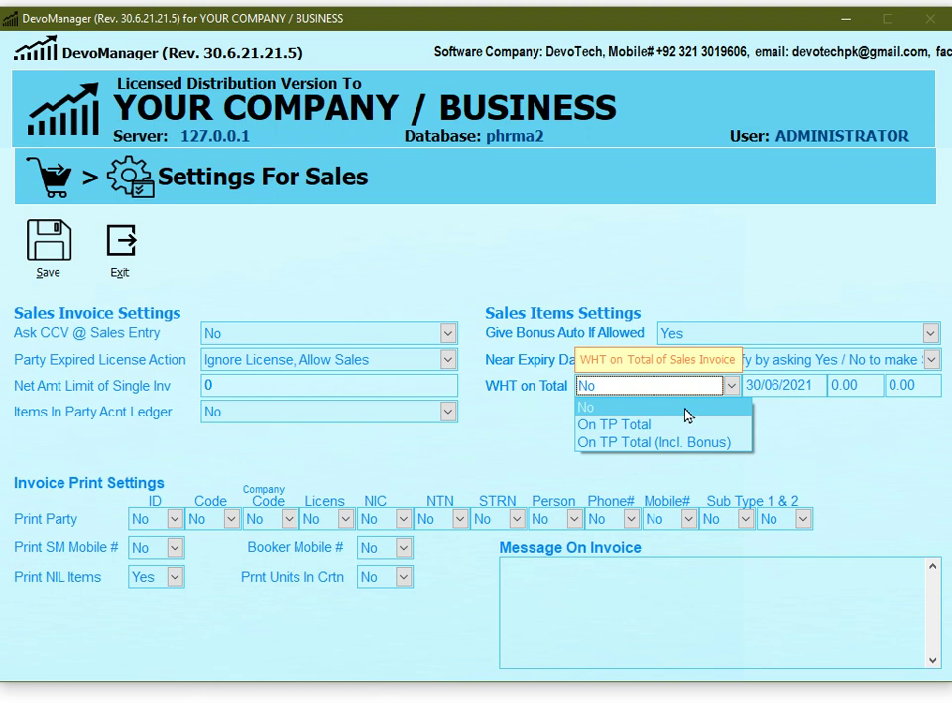
left_click(806, 425)
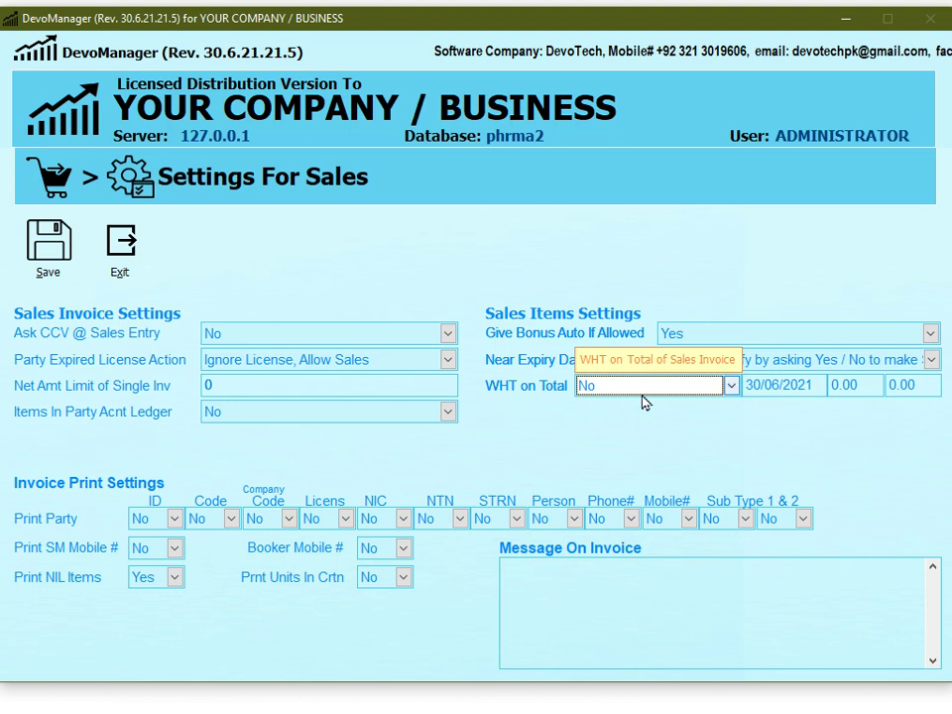
- Try On TP Total for WHT on Total, and select On TP Total (Incl. Bonus) instead
left_click(733, 389)
left_click(733, 387)
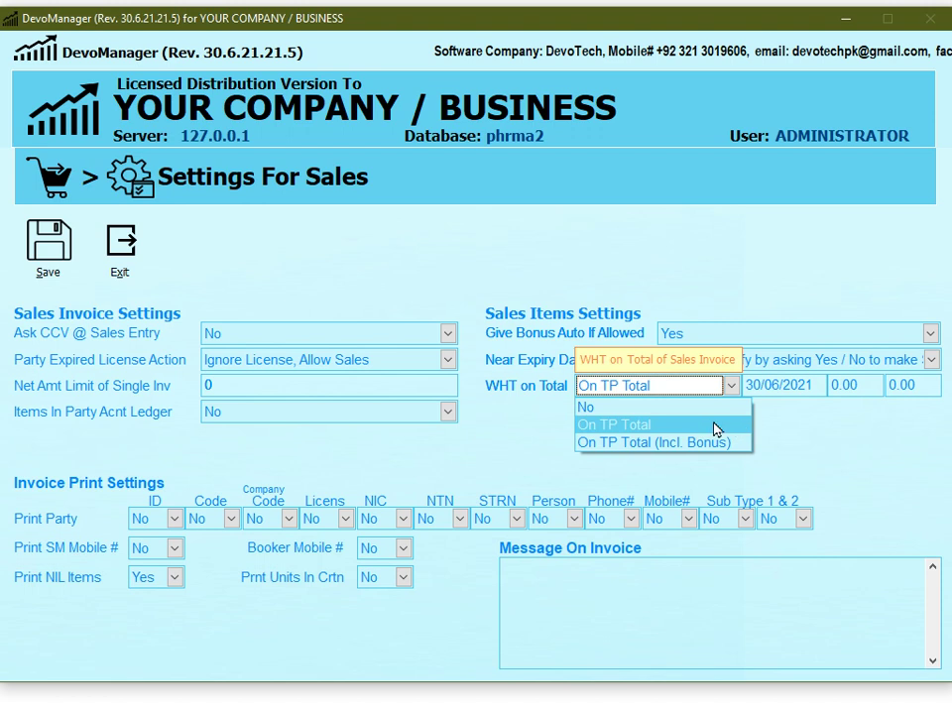
left_click(716, 426)
left_click(732, 389)
left_click(716, 443)
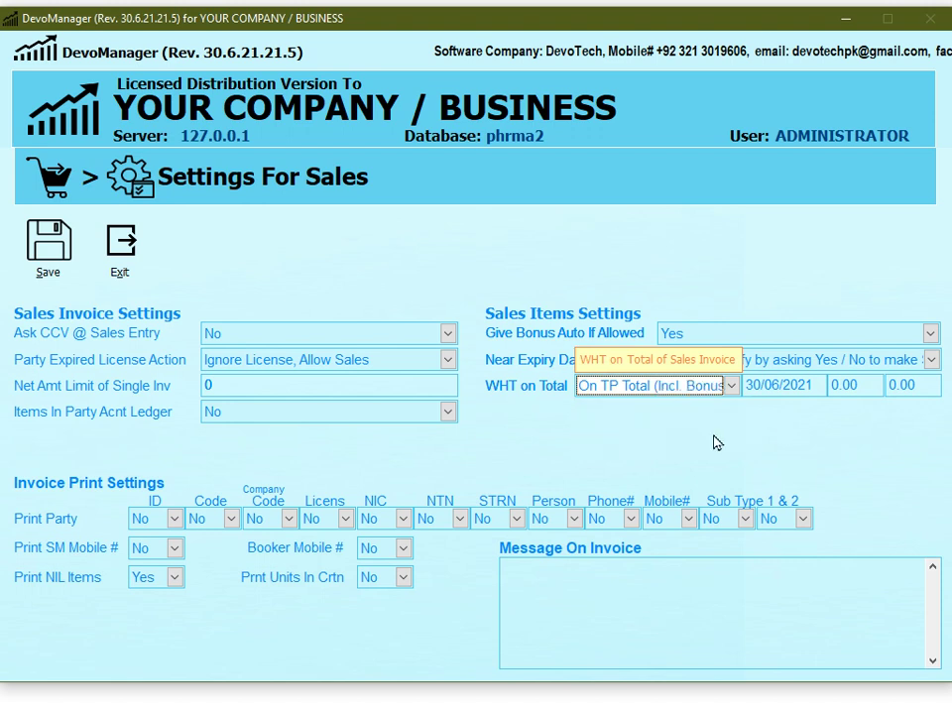
- Examine the WHT collection start date in the WHT on Total settings
left_click(788, 393)
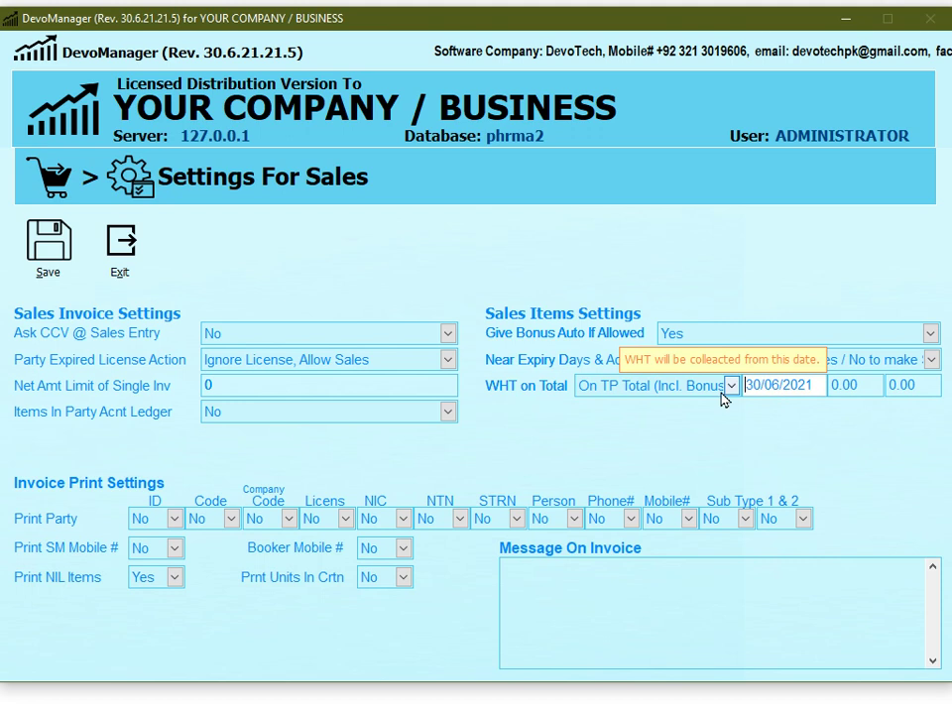
left_click_drag(821, 391, 723, 388)
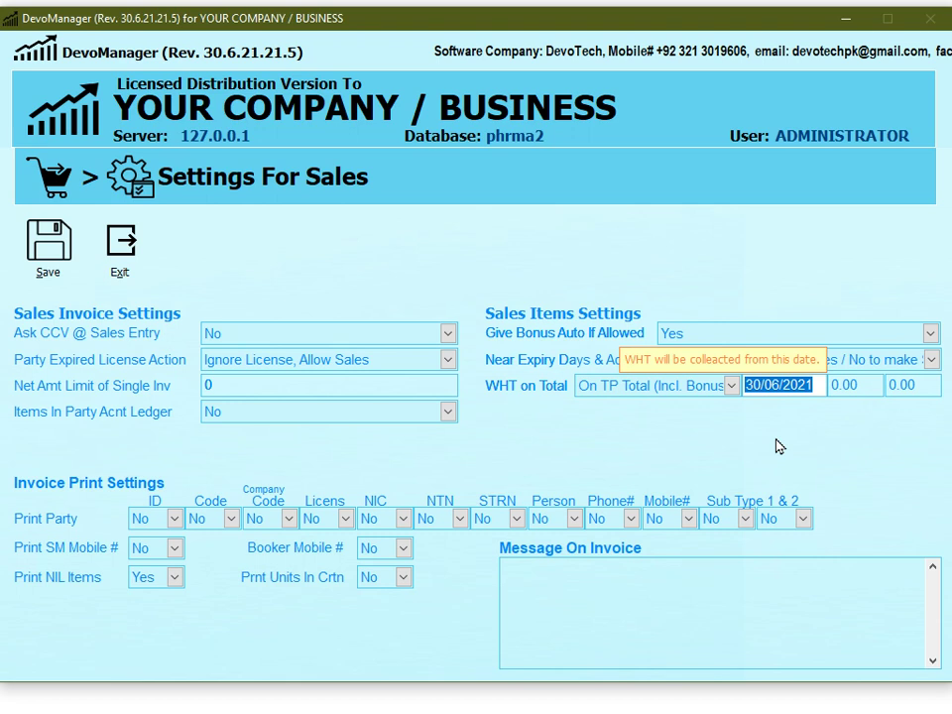
left_click(792, 387)
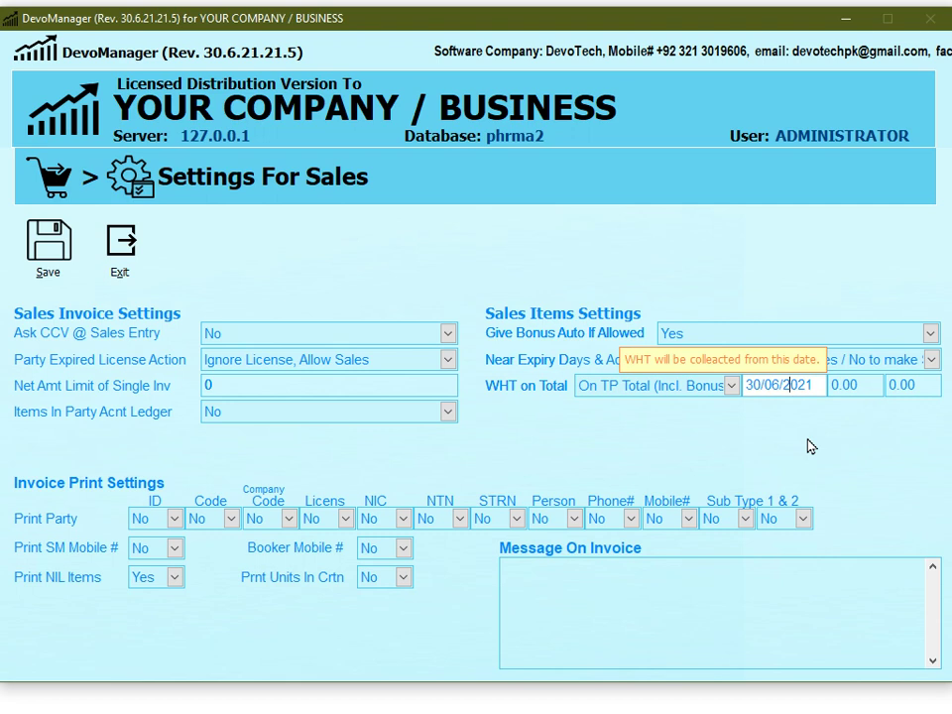
left_click_drag(827, 392, 754, 391)
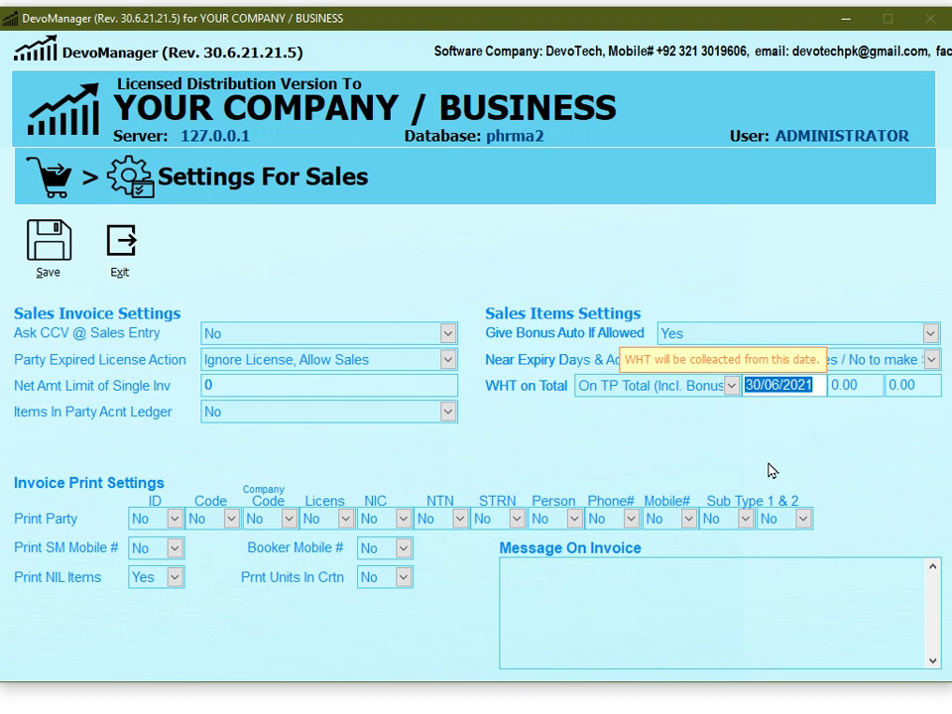
left_click_drag(826, 398, 744, 398)
double_click(823, 396)
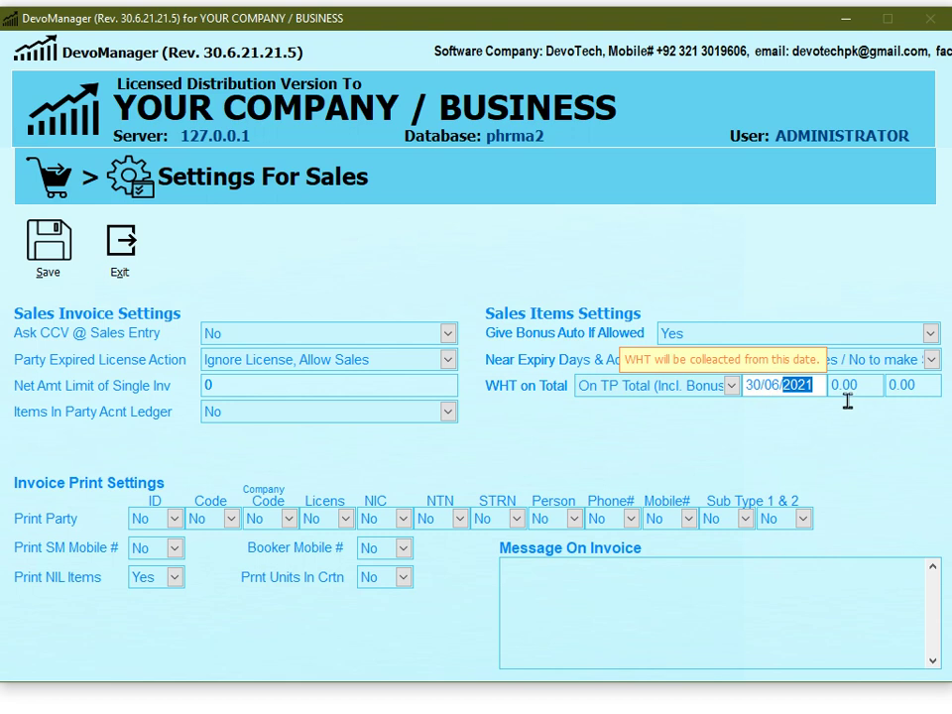
key("Right")
left_click_drag(834, 398, 752, 398)
double_click(794, 401)
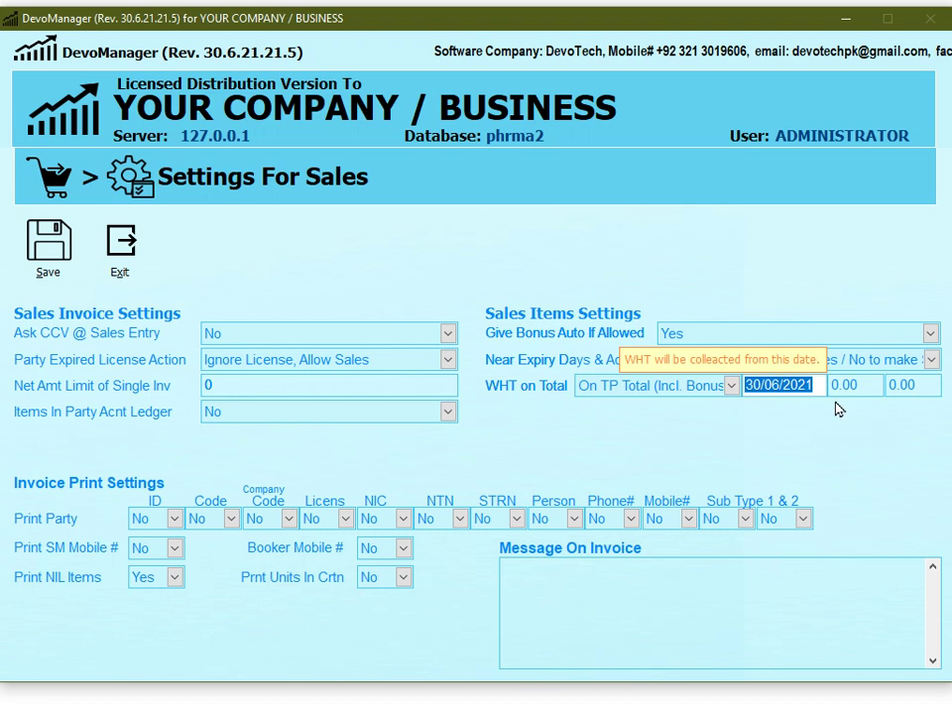
- Set the WHT percentage to 0.50 for filers and 1.00 for non-filers
key("Tab")
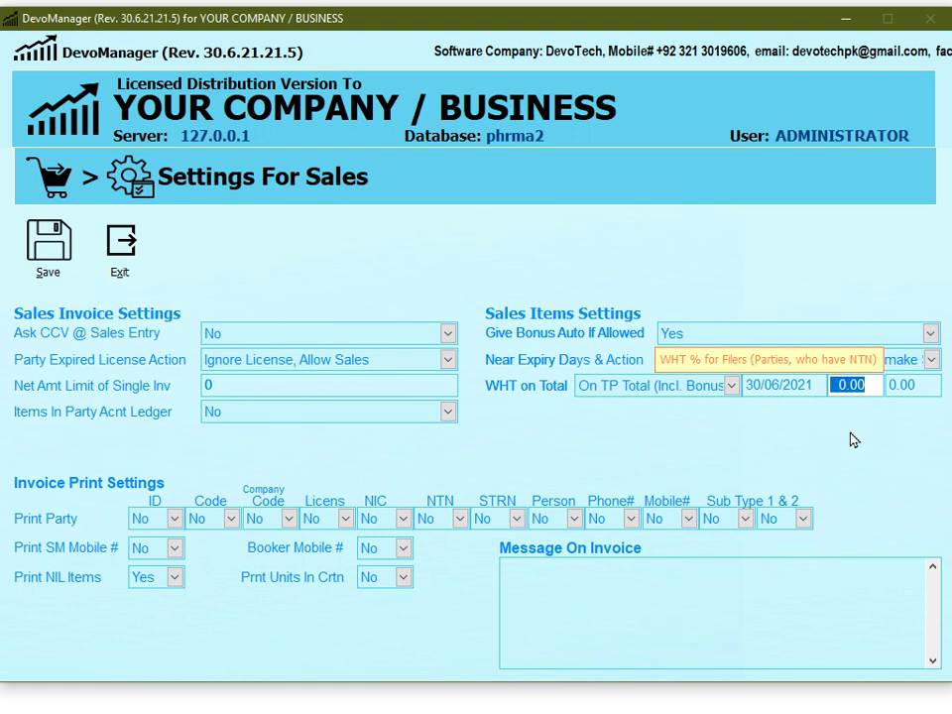
left_click(840, 384)
type("5")
key("Tab")
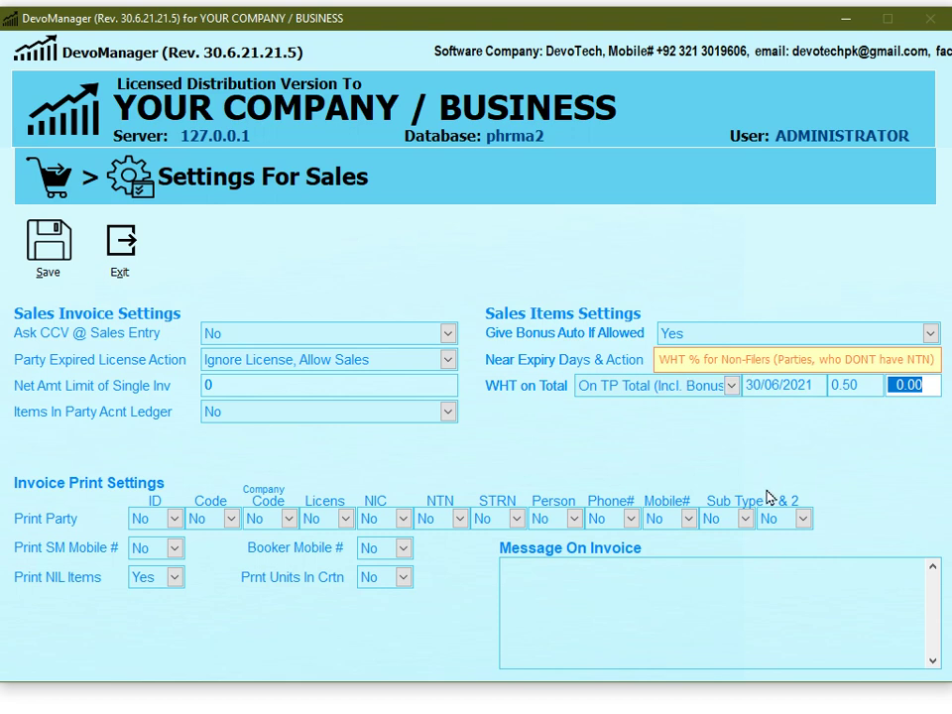
type("1.")
- Save the sales settings, accept the invoice update, and acknowledge the saved settings
left_click(47, 259)
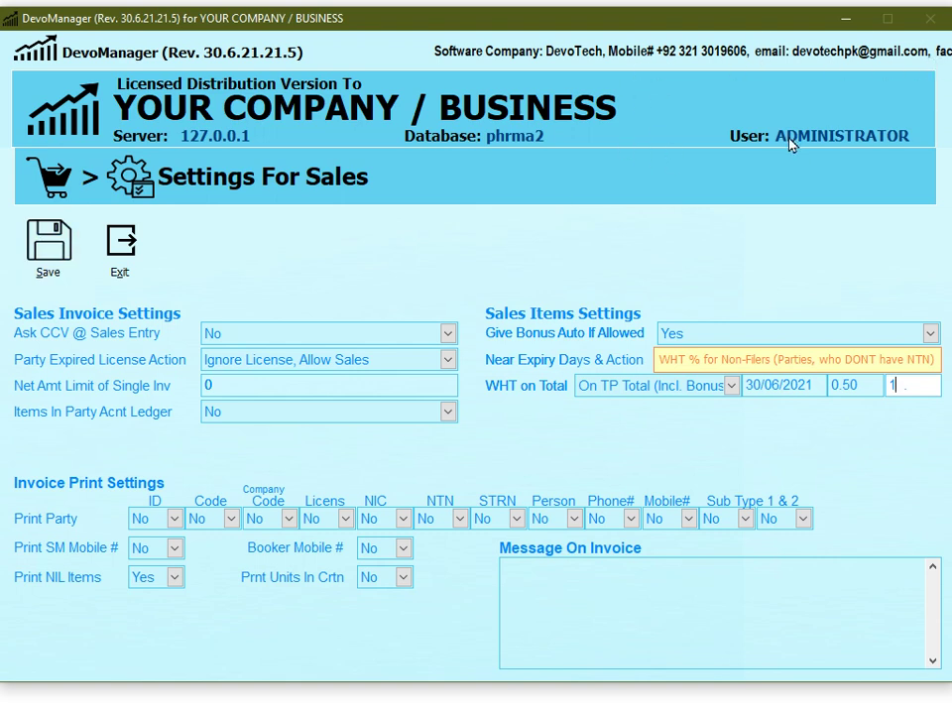
left_click(42, 272)
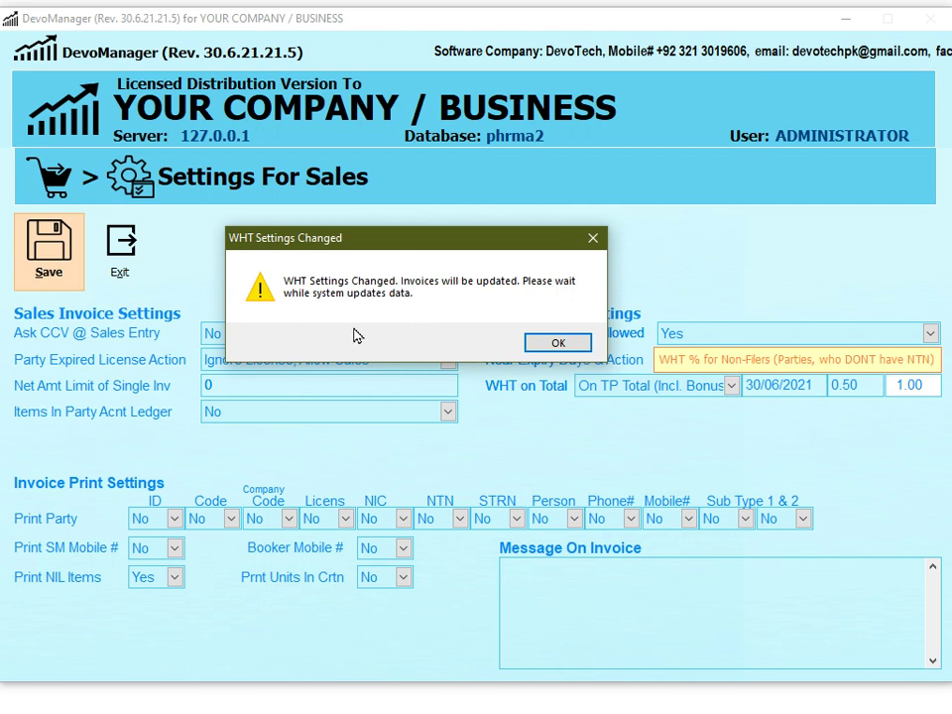
left_click(558, 344)
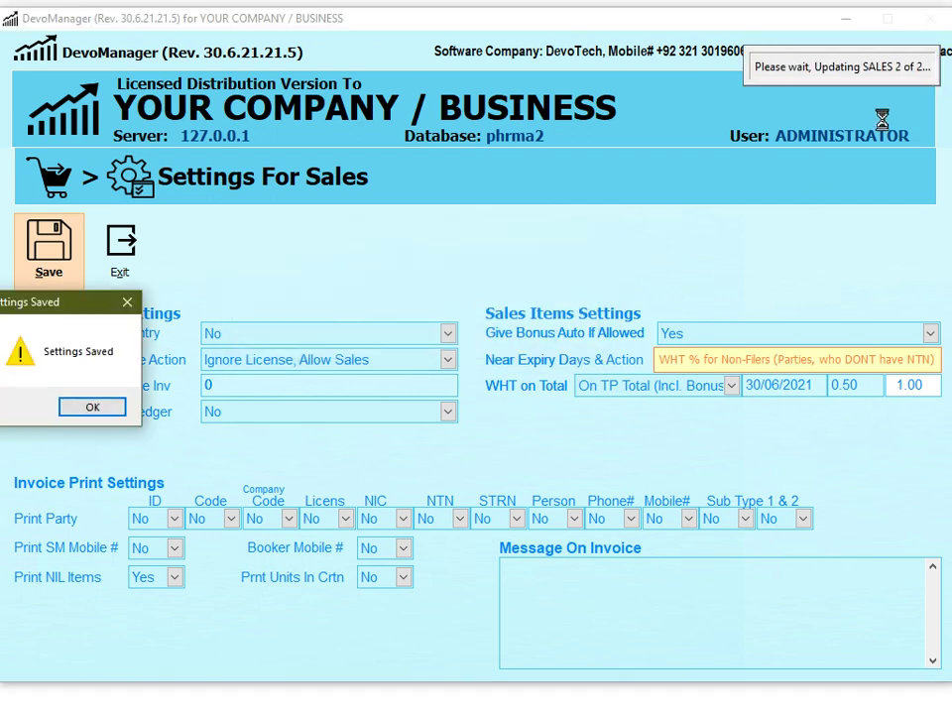
left_click_drag(77, 306, 257, 274)
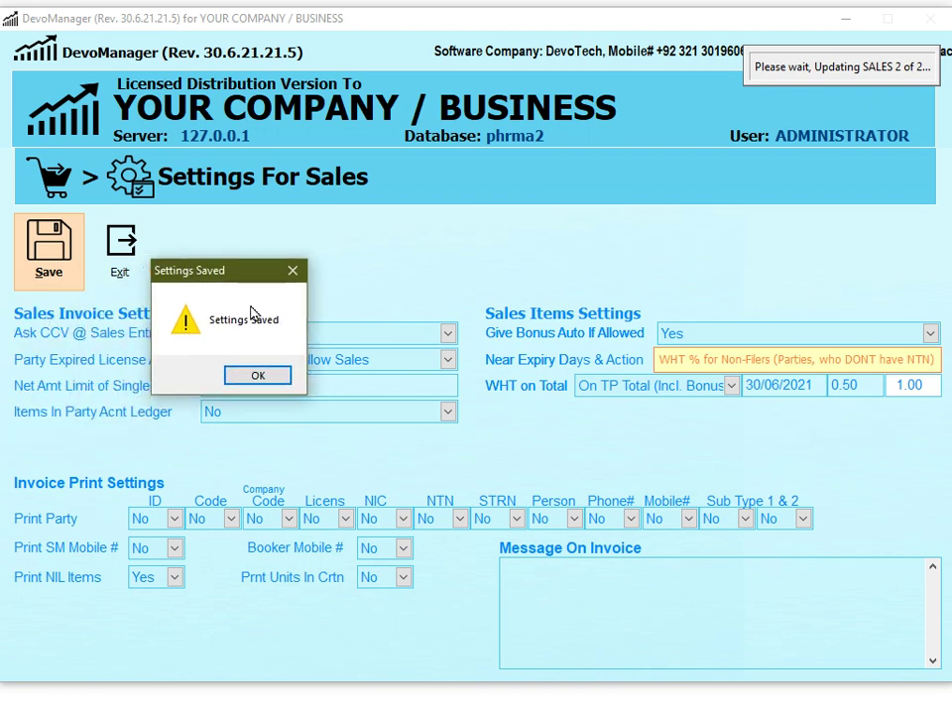
left_click(263, 376)
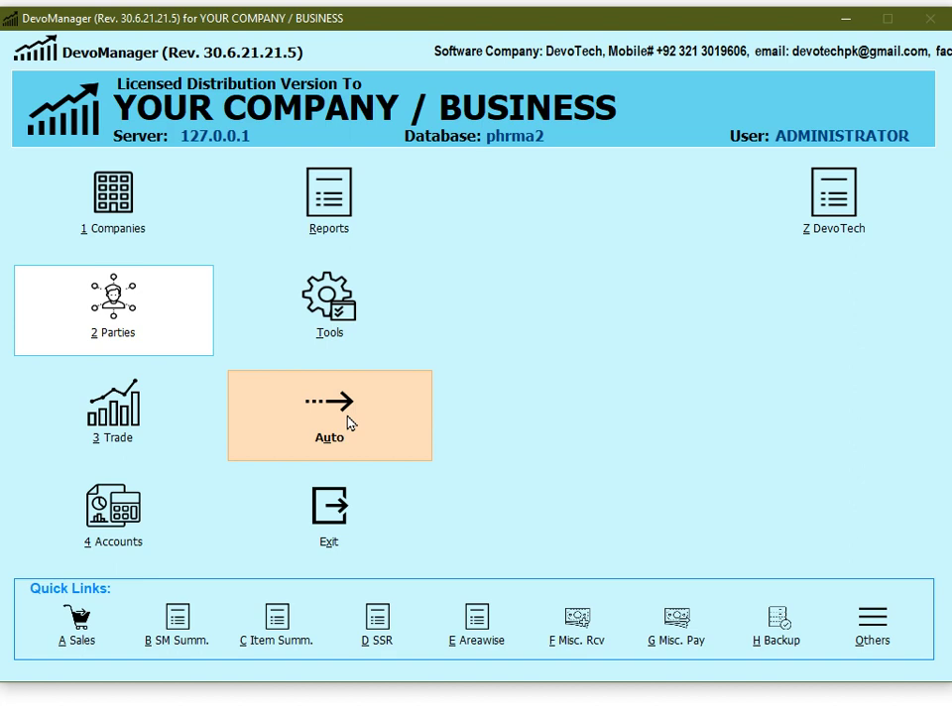
- Open the Parties form, start a new party record, and examine its NTN field
left_click(140, 337)
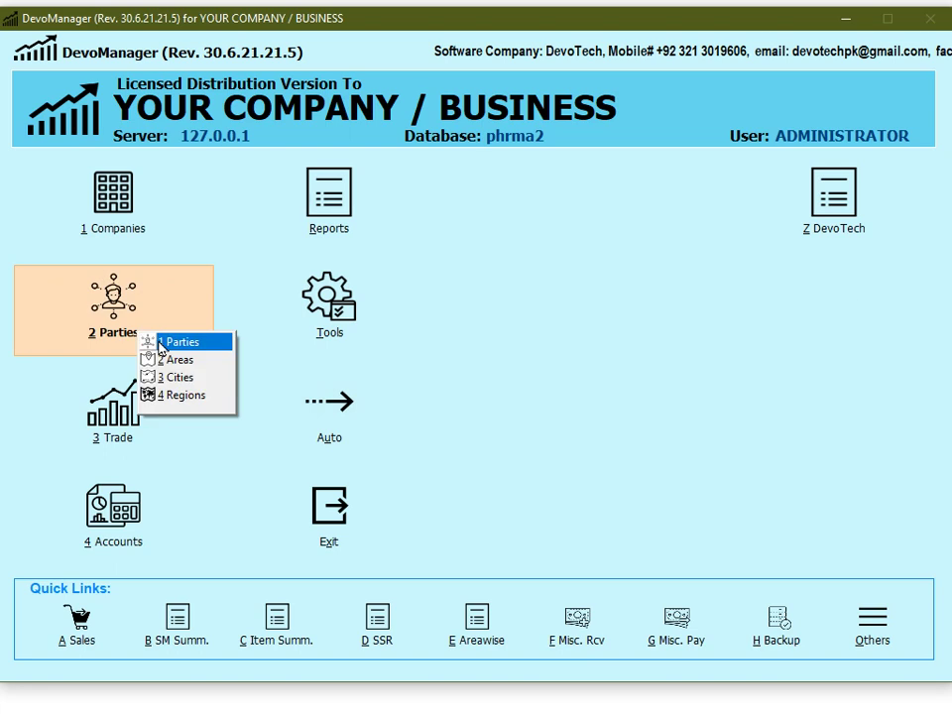
left_click(165, 345)
left_click(220, 350)
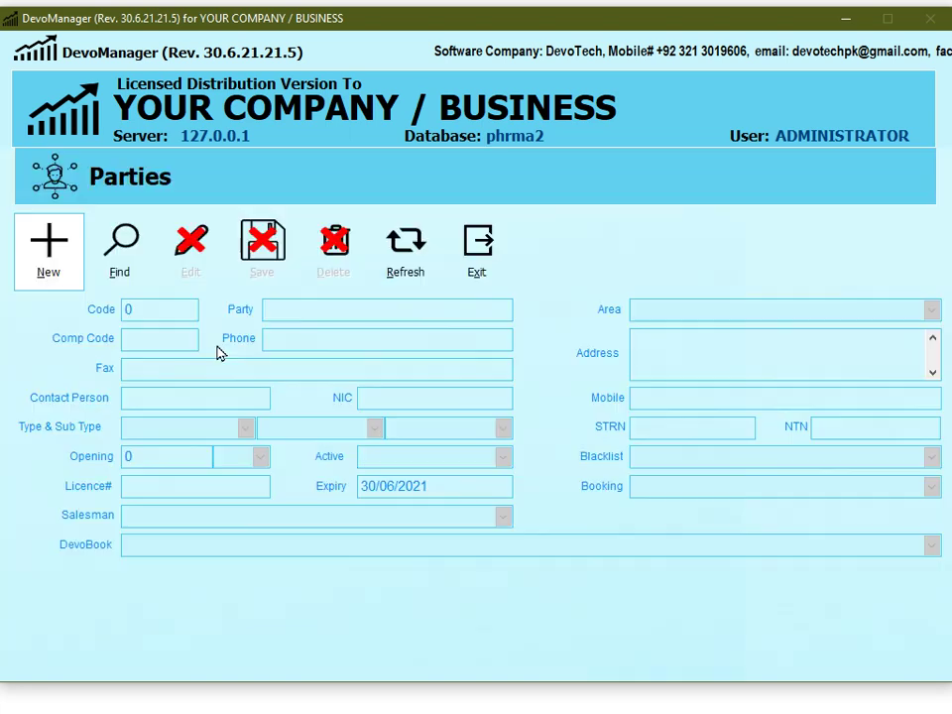
left_click(50, 266)
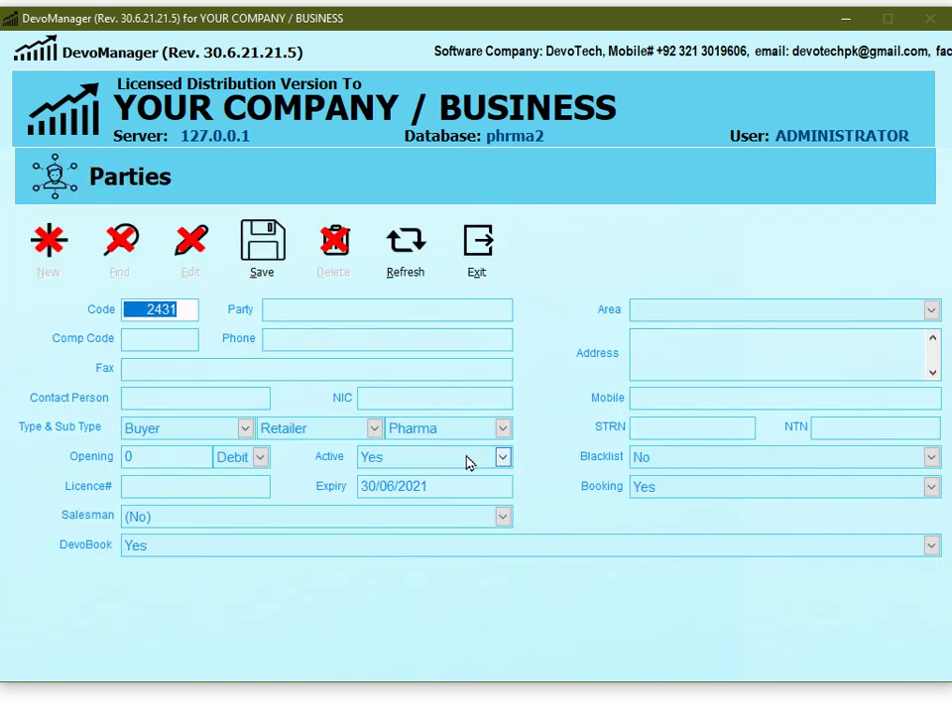
left_click(829, 437)
double_click(828, 440)
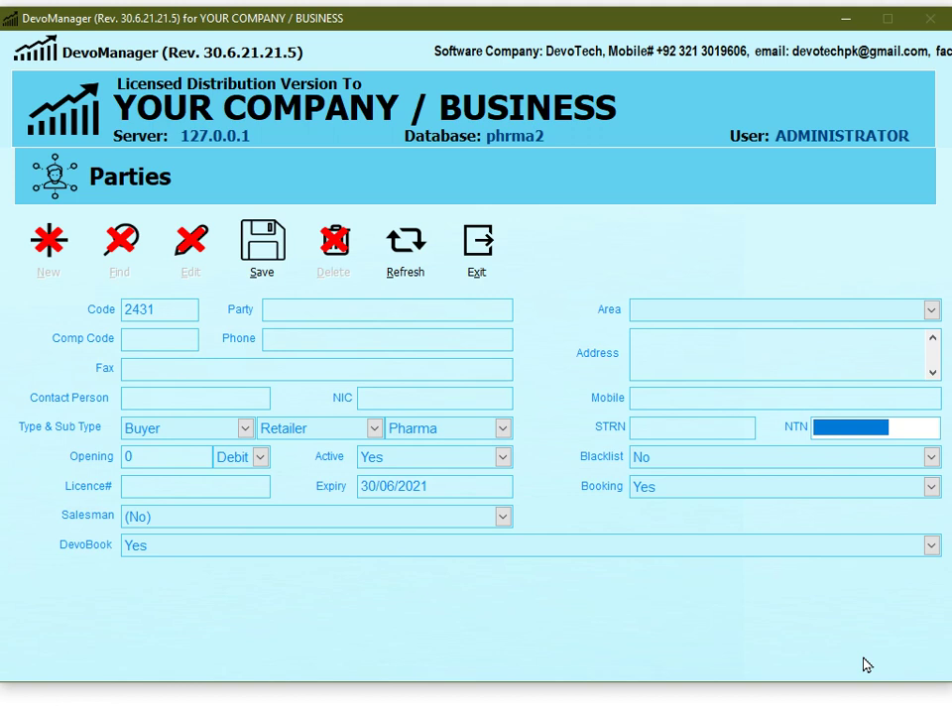
left_click(848, 443)
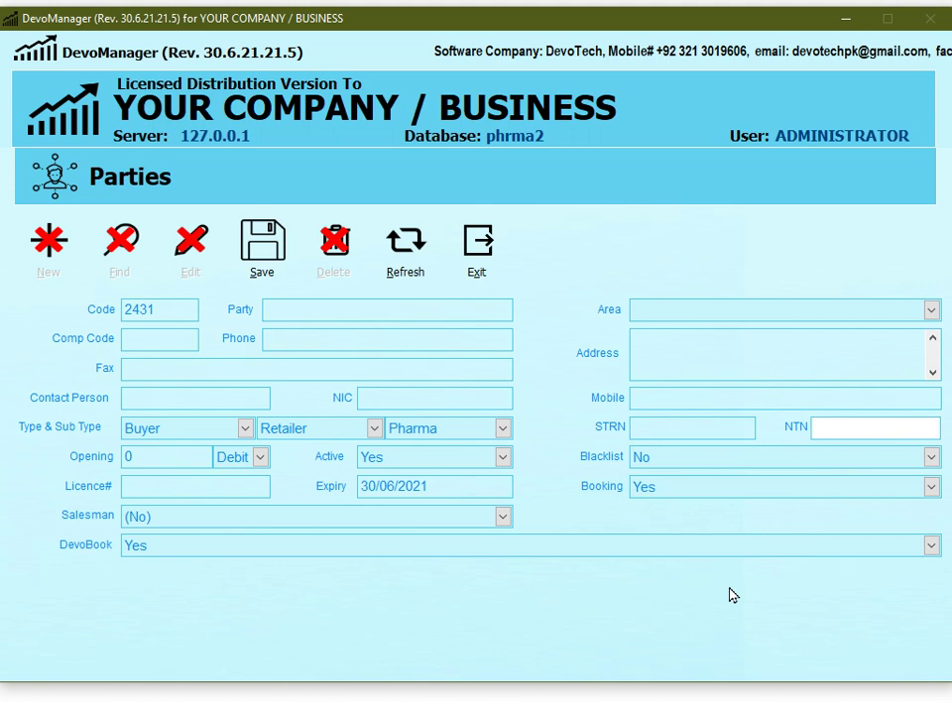
- Try several sample numbers in the new party's NTN field, clearing each one
type("123")
key("BackSpace")
key("BackSpace")
key("BackSpace")
type("0321")
key("BackSpace")
key("BackSpace")
key("BackSpace")
key("BackSpace")
type("41303")
key("BackSpace")
key("BackSpace")
key("BackSpace")
key("BackSpace")
key("BackSpace")
- Examine the blank Party and NTN fields of the new record and discard the record
left_click_drag(815, 428, 872, 434)
left_click_drag(281, 318, 323, 318)
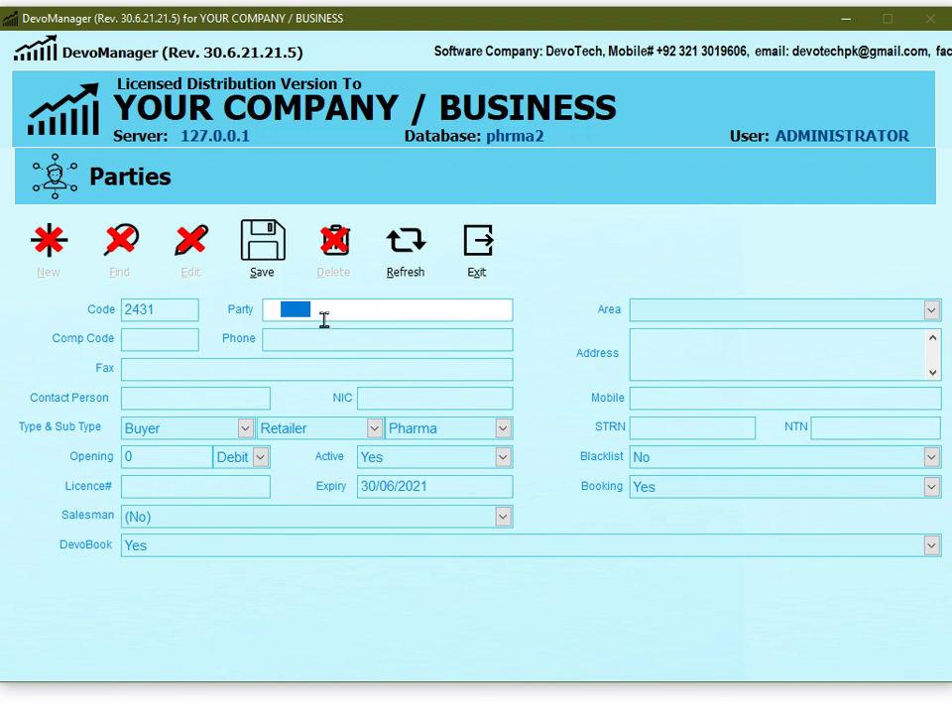
left_click_drag(818, 429, 820, 615)
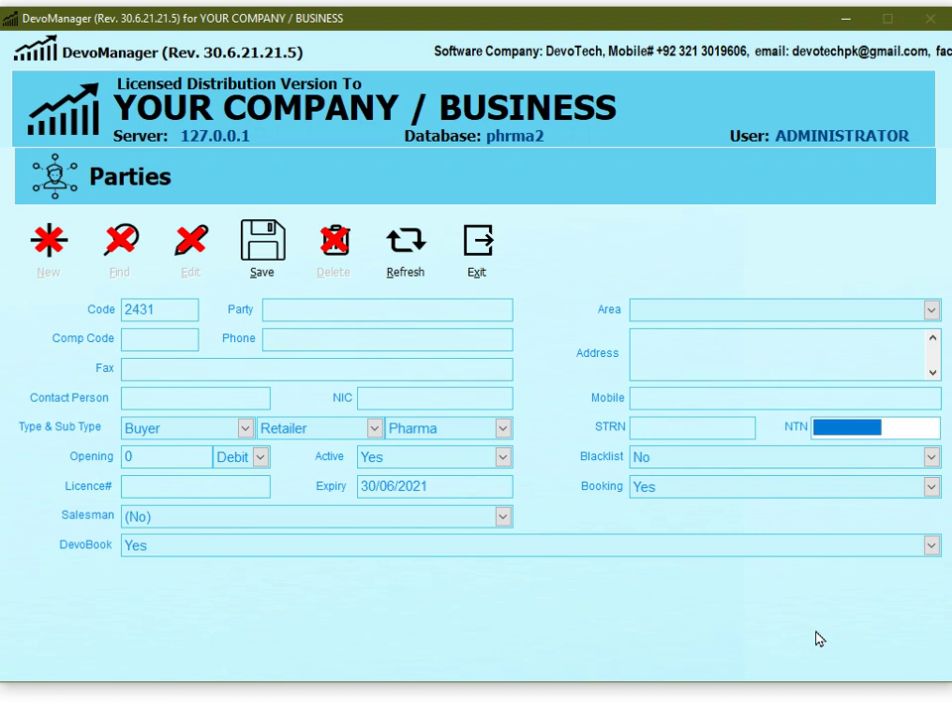
left_click_drag(901, 440, 807, 484)
left_click(433, 278)
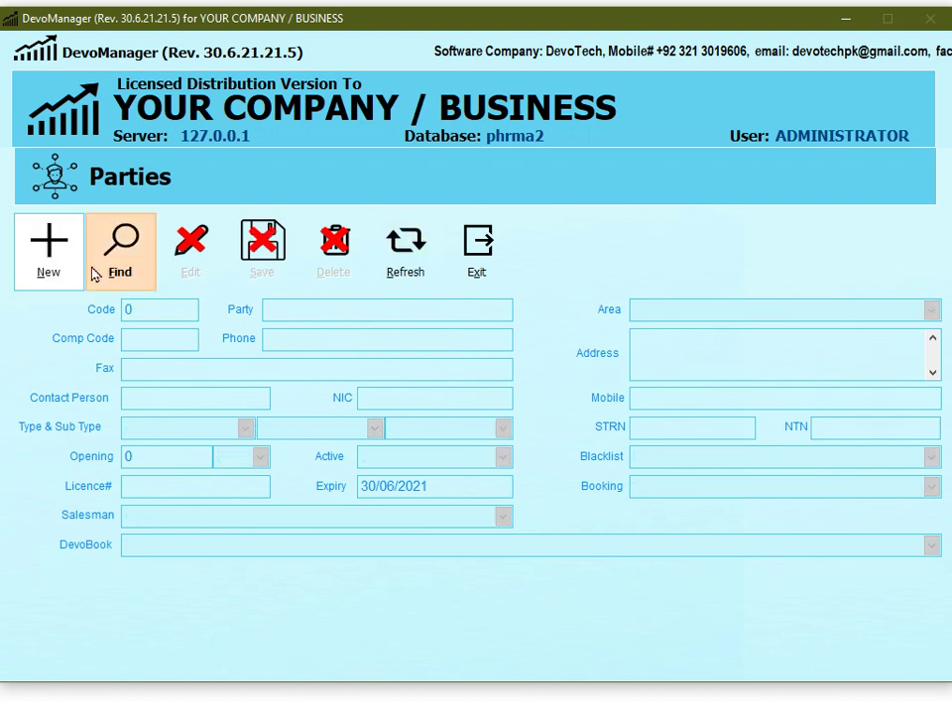
- Find parties starting with "A RA", open the first match to check its NTN, and close the record
left_click(78, 284)
left_click(380, 280)
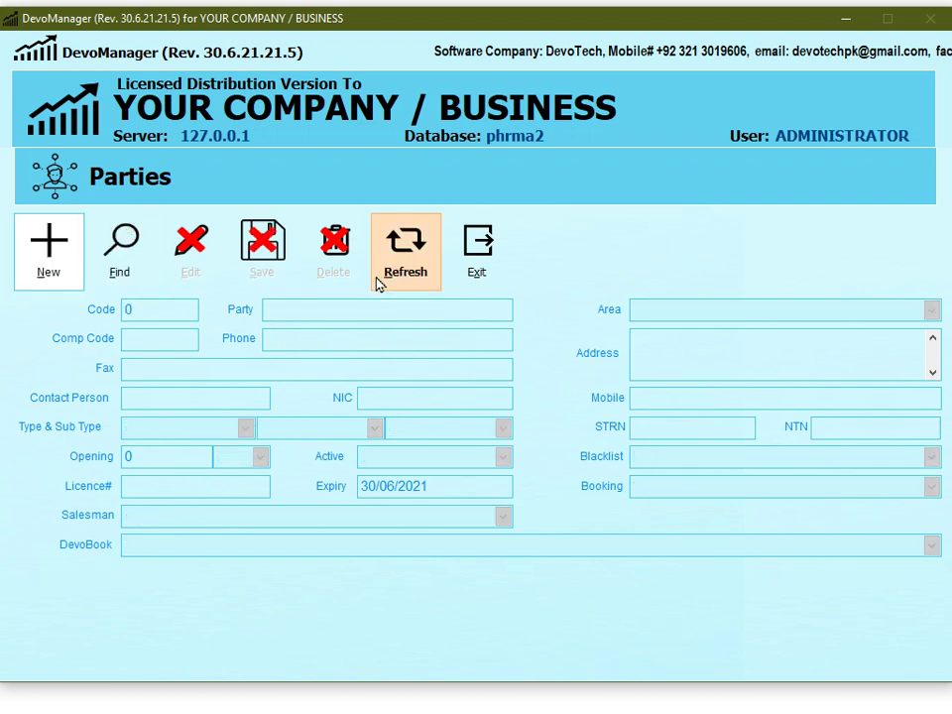
left_click(134, 263)
type("A RA")
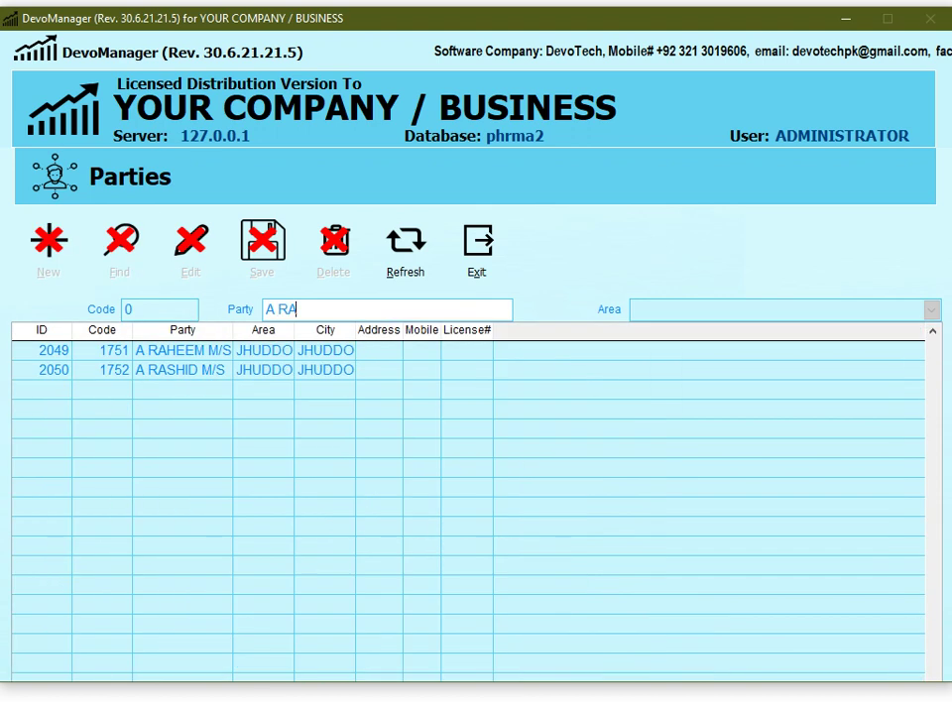
key("Return")
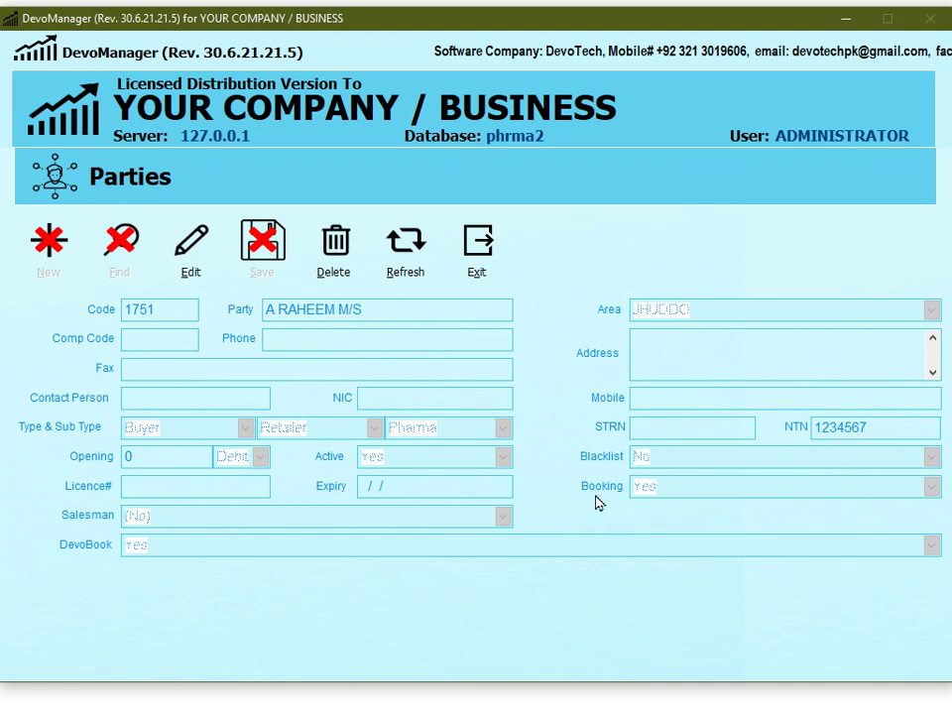
key("Escape")
- Find parties starting with "A RA" again, open the second match to check its NTN, and exit the Parties form
key("Return")
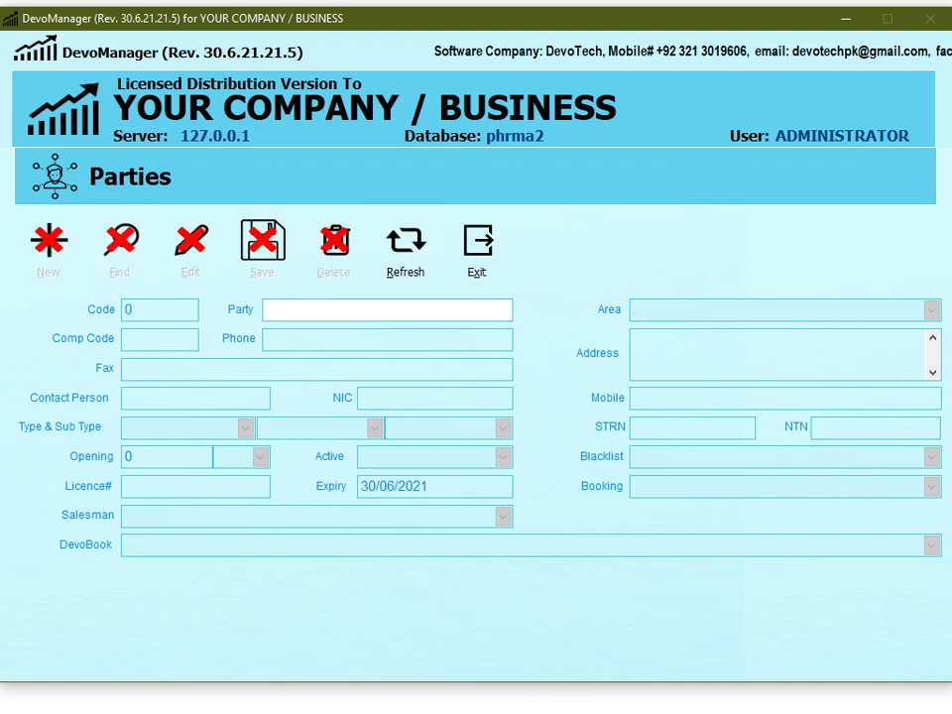
type("A RA")
key("Down")
key("Return")
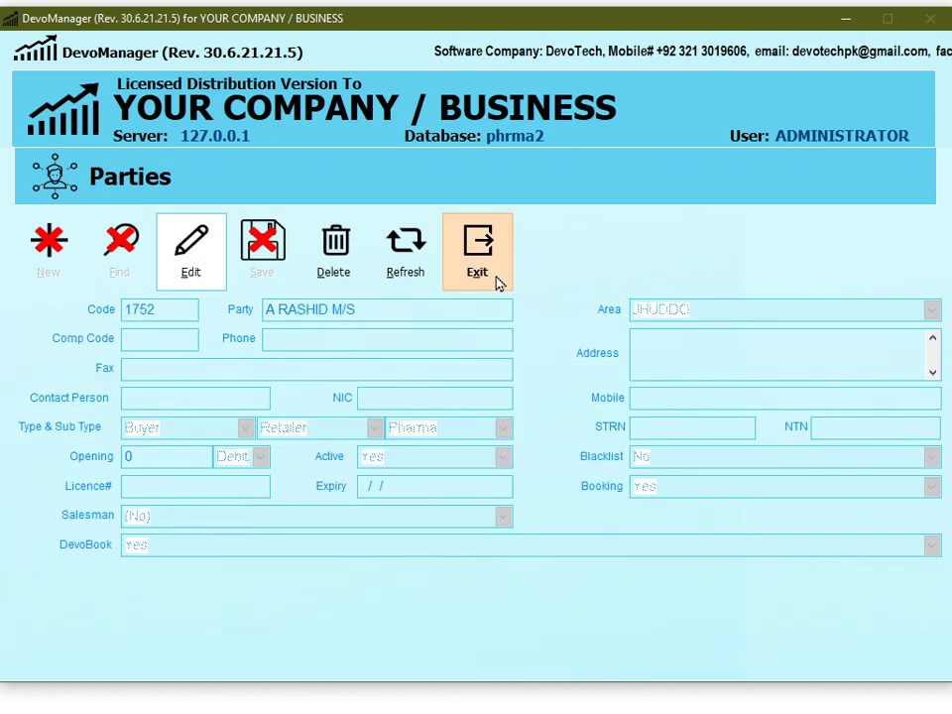
left_click(496, 280)
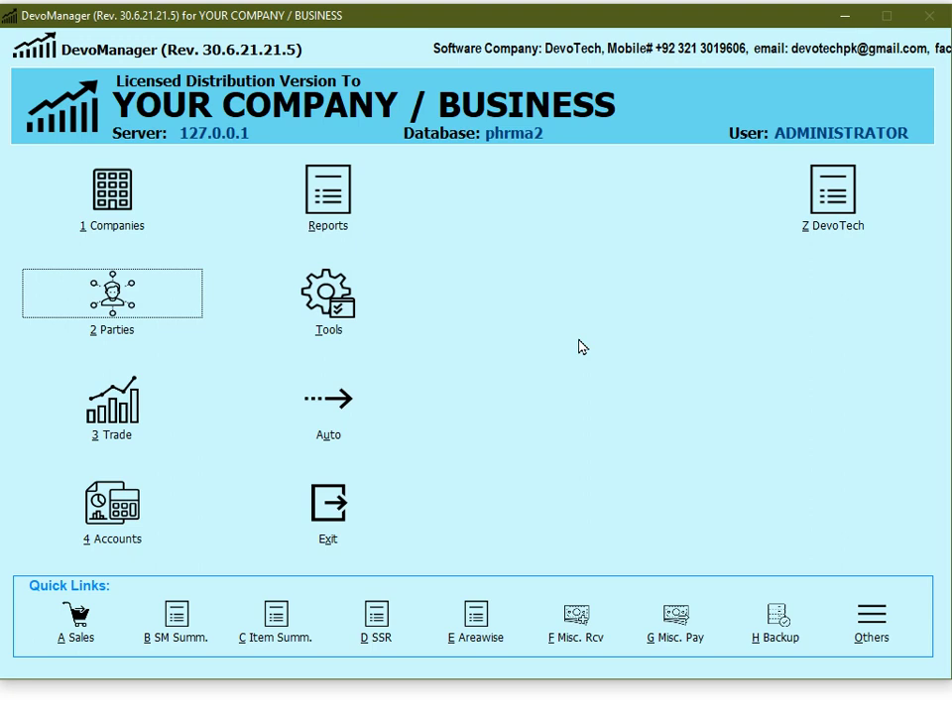
- Open the Sales invoice screen from the Trade section
left_click(99, 401)
mouse_move(173, 430)
mouse_move(78, 430)
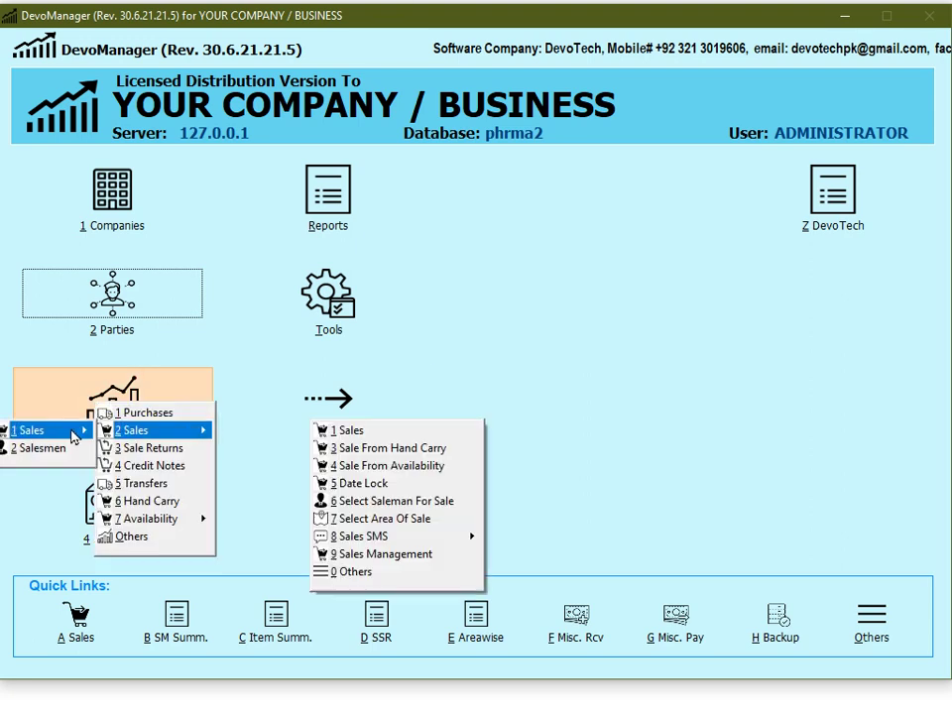